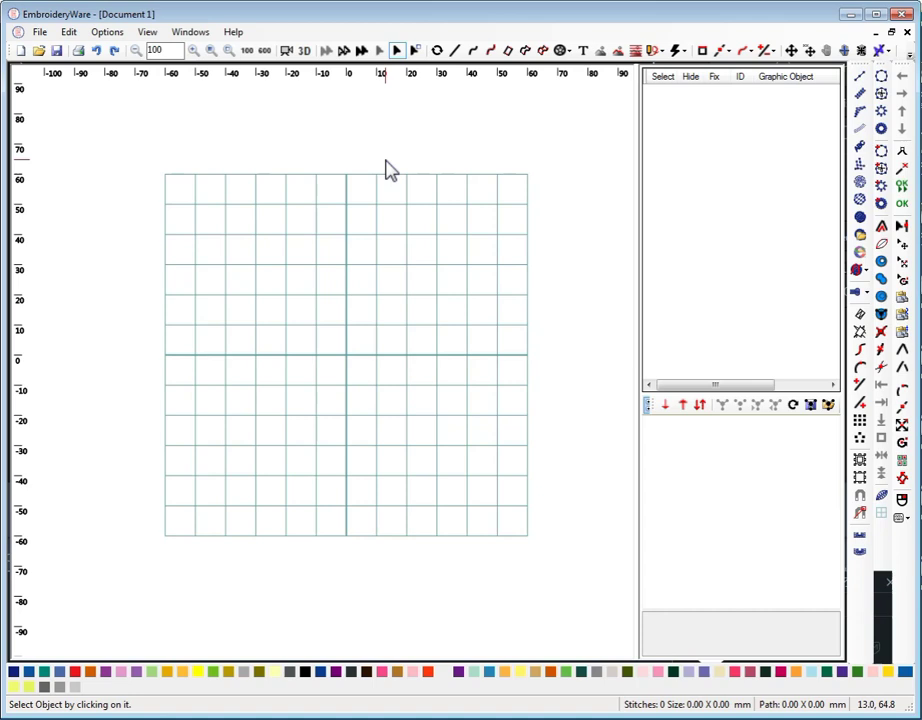
# - Start a line graphic from text and select the sample word 'Dude' in its dialog
pyautogui.click(584, 50)
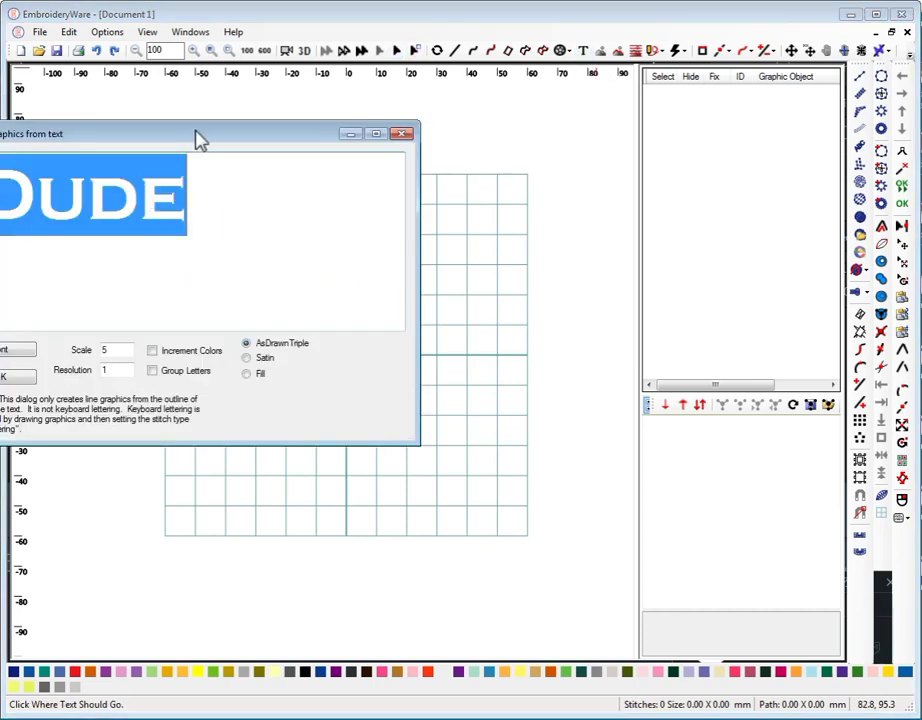
pyautogui.moveTo(200, 140); pyautogui.dragTo(513, 266)
pyautogui.moveTo(521, 339); pyautogui.dragTo(297, 328)
# - Replace the sample word with 'Happy BDay', fixing the mistyped letters
pyautogui.write('HP')
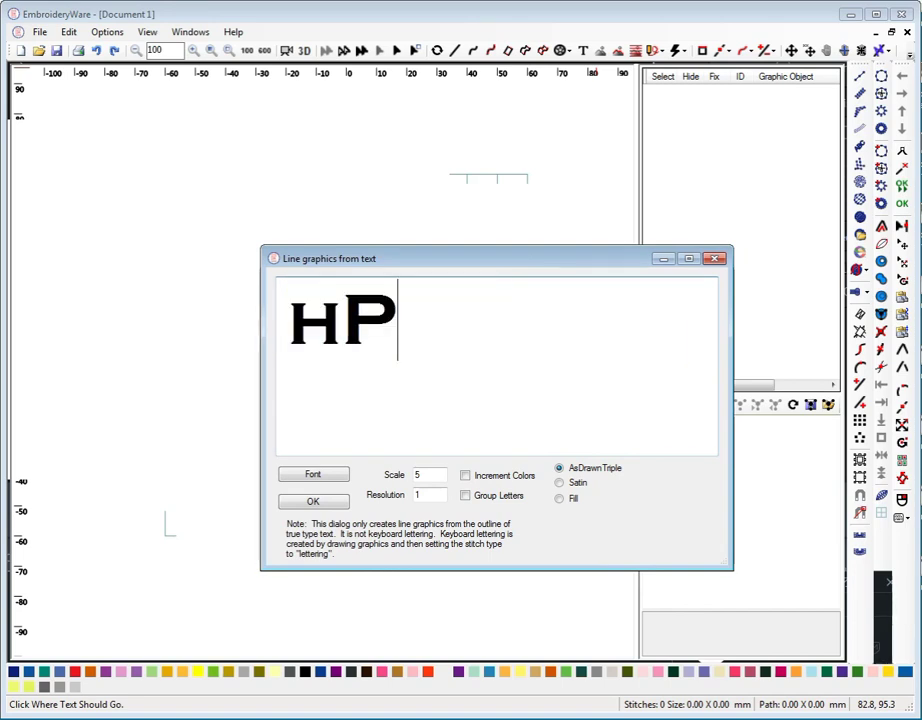
pyautogui.press('BackSpace')
pyautogui.press('BackSpace')
pyautogui.write('HAP')
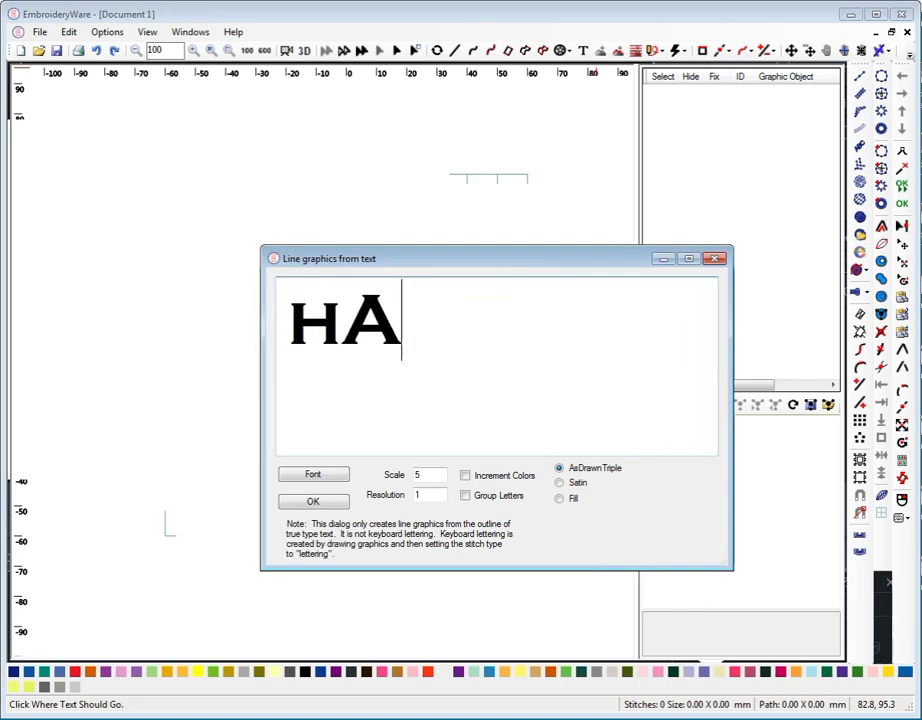
pyautogui.press('BackSpace')
pyautogui.press('BackSpace')
pyautogui.press('BackSpace')
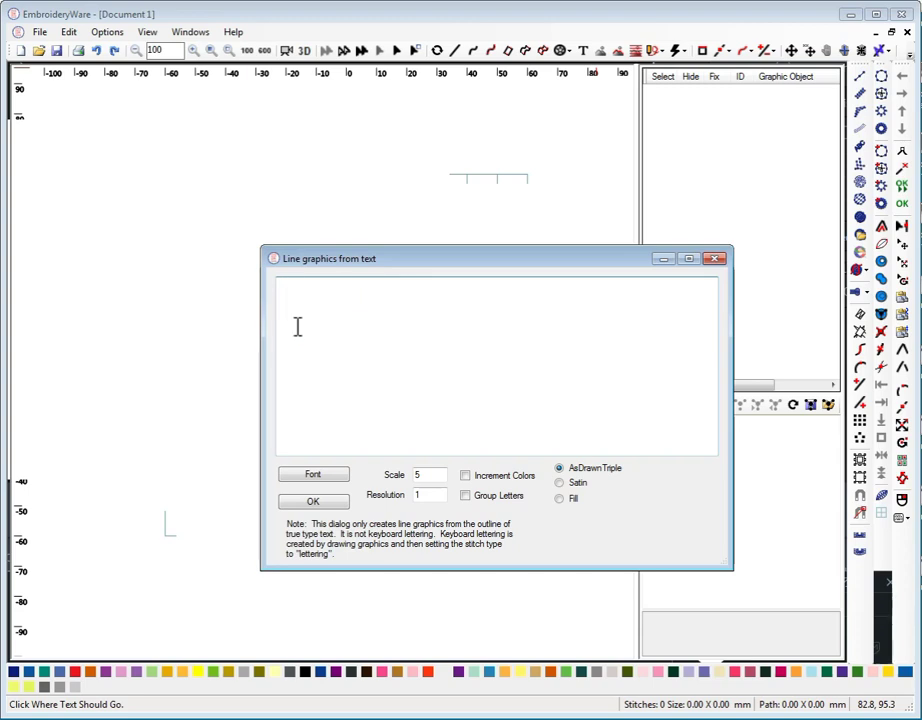
pyautogui.write('Happy')
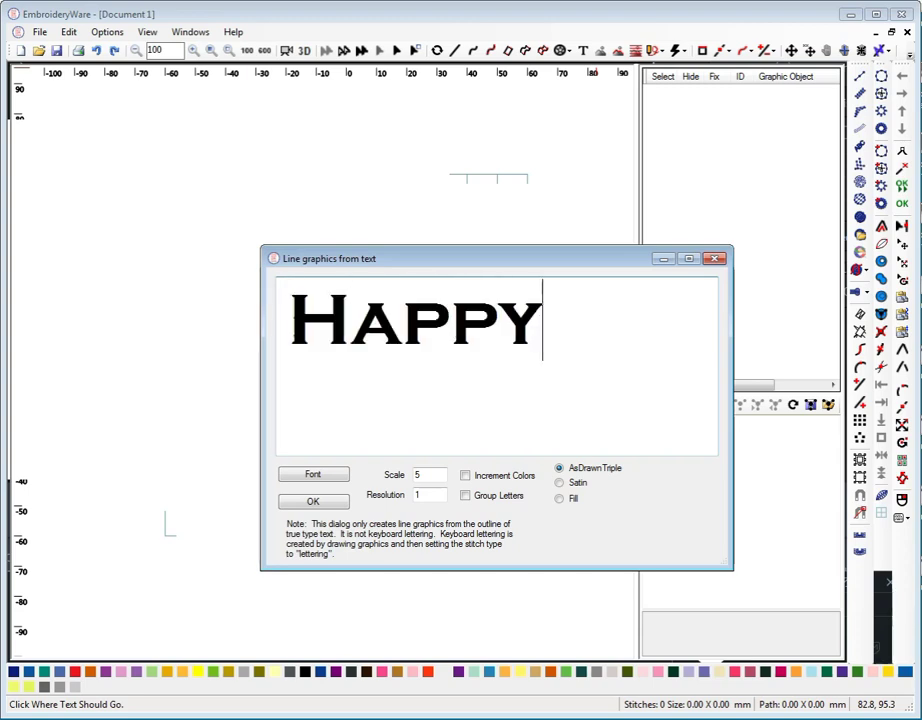
pyautogui.write(' BDay')
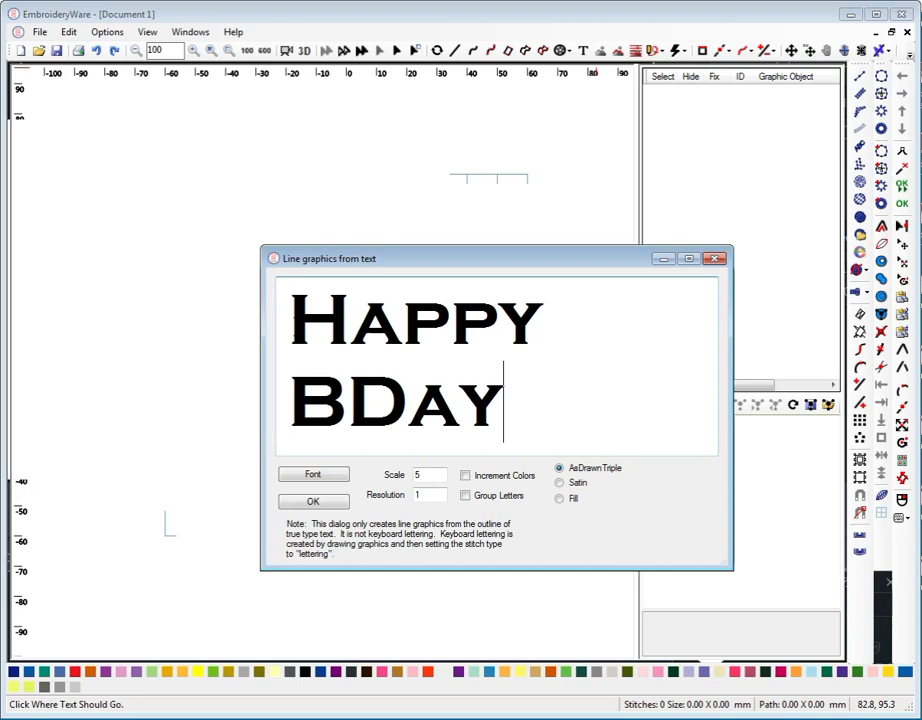
# - Choose the ACADEMIC M54 font for the lettering from the font list
pyautogui.click(318, 475)
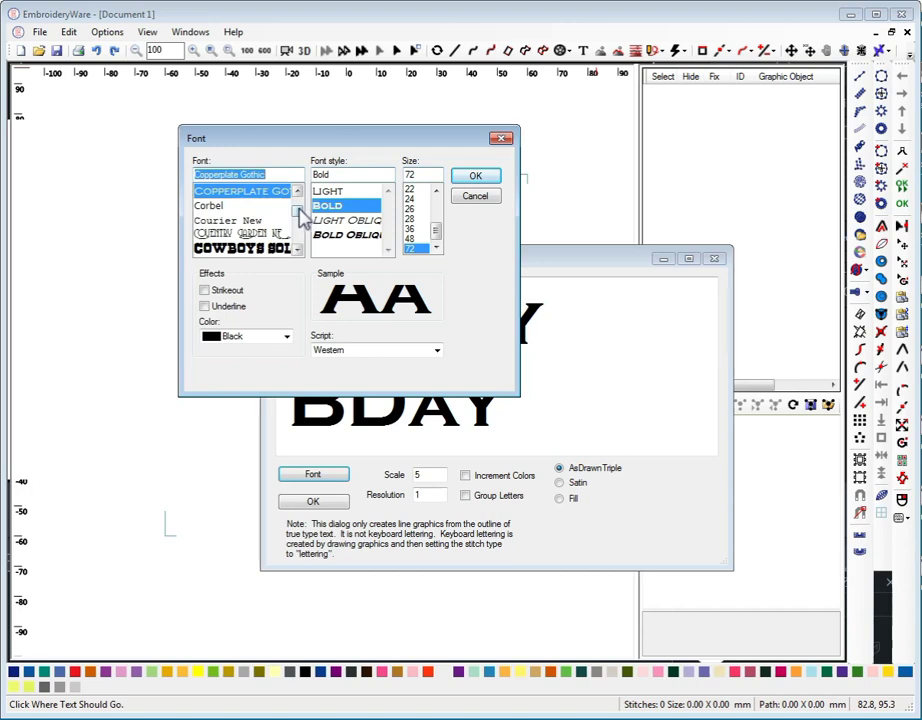
pyautogui.moveTo(298, 212); pyautogui.dragTo(299, 206)
pyautogui.scroll(-7, 300, 232)
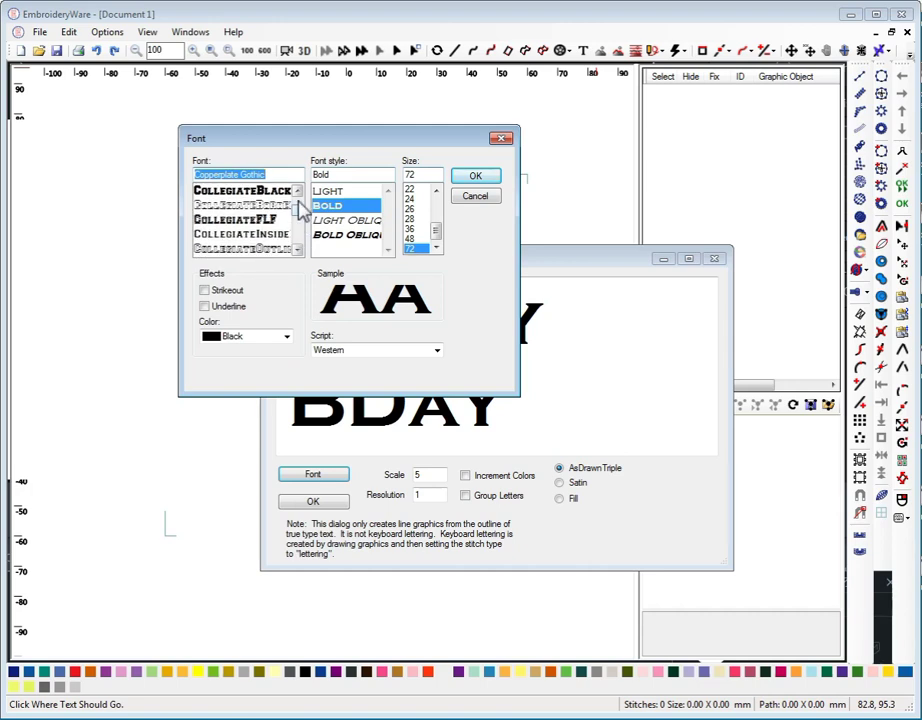
pyautogui.scroll(2, 302, 240)
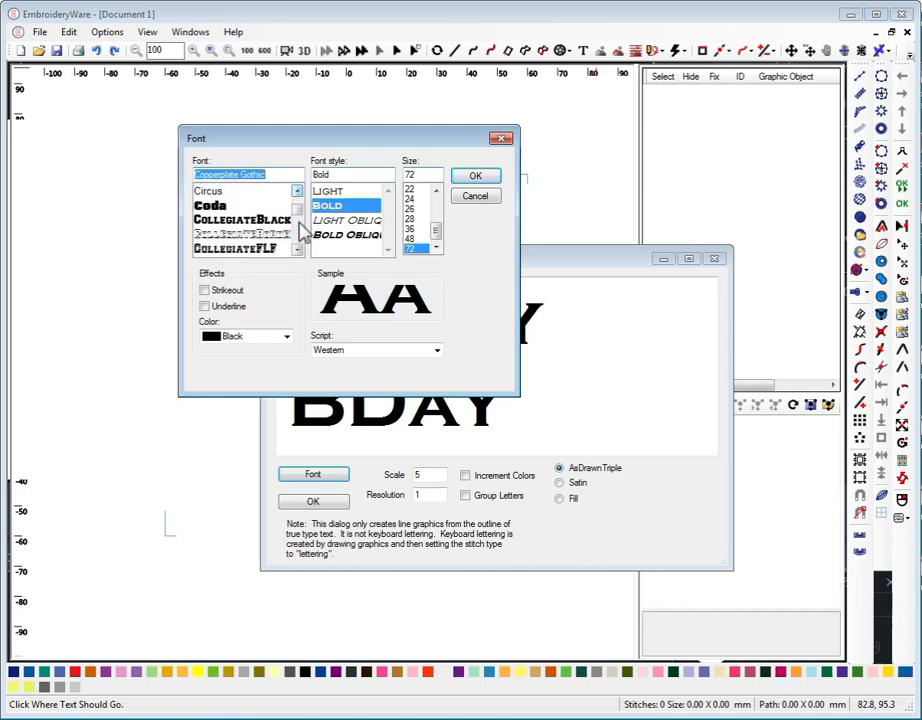
pyautogui.scroll(-6, 302, 240)
pyautogui.scroll(-3, 301, 236)
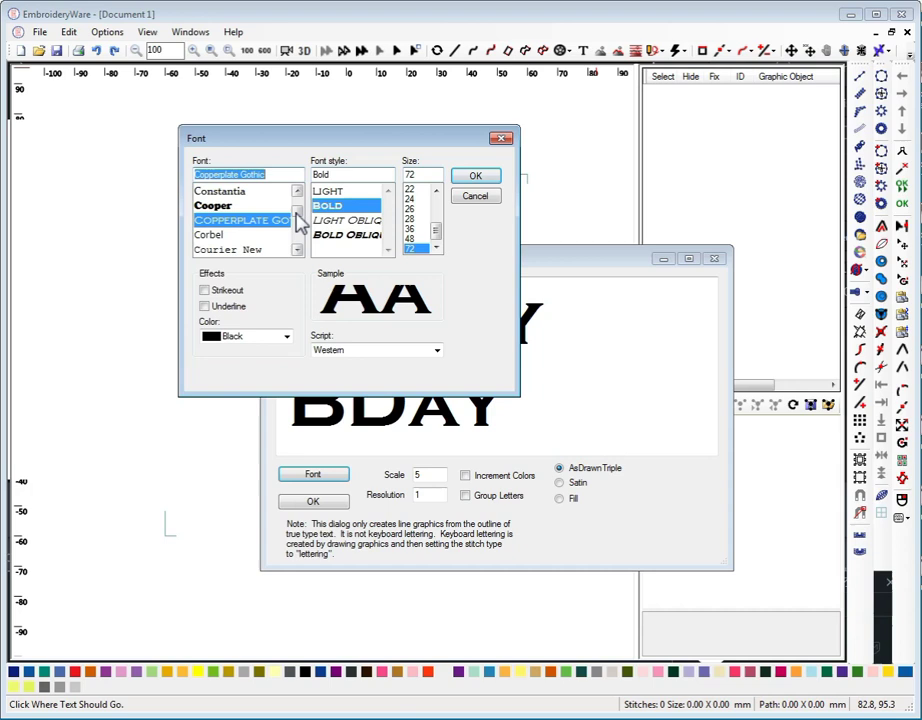
pyautogui.moveTo(298, 217)
pyautogui.mouseDown()
pyautogui.moveTo(299, 244)
pyautogui.moveTo(302, 225)
pyautogui.mouseUp()
pyautogui.scroll(4, 299, 218)
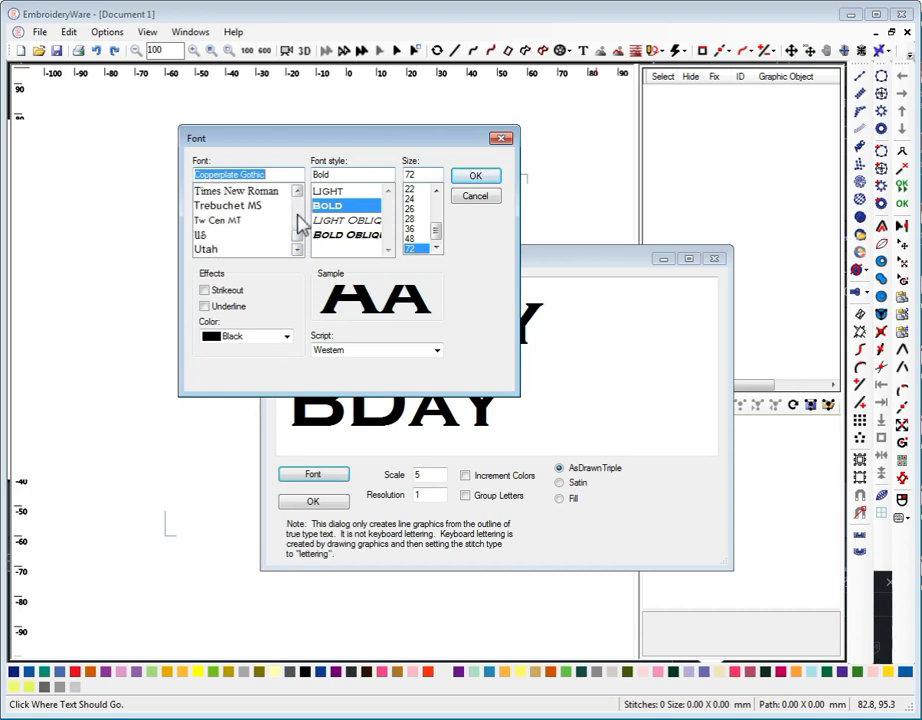
pyautogui.scroll(1, 302, 224)
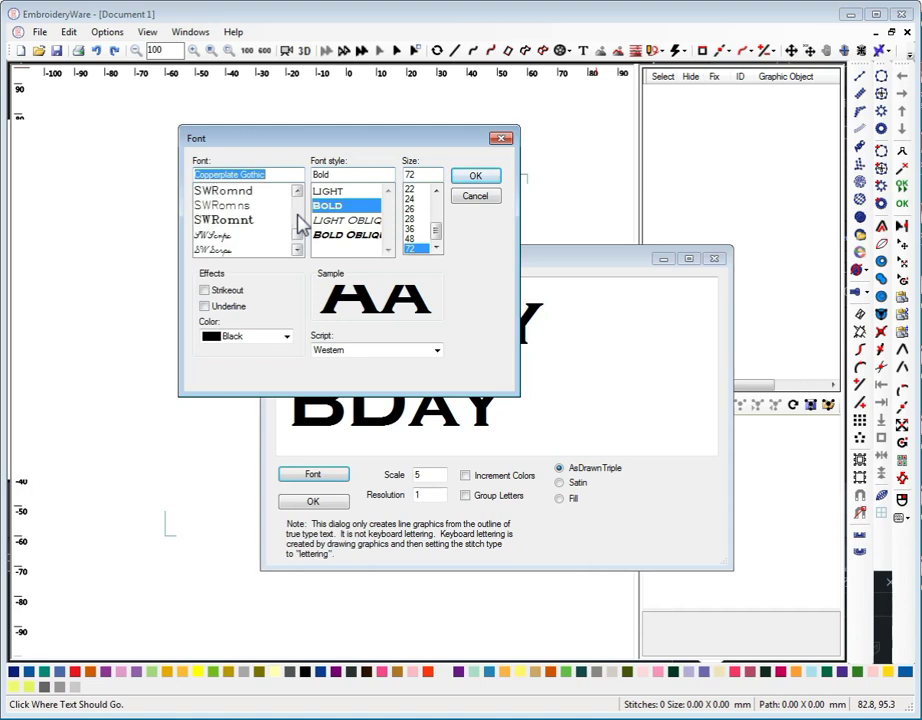
pyautogui.moveTo(300, 238); pyautogui.dragTo(300, 200)
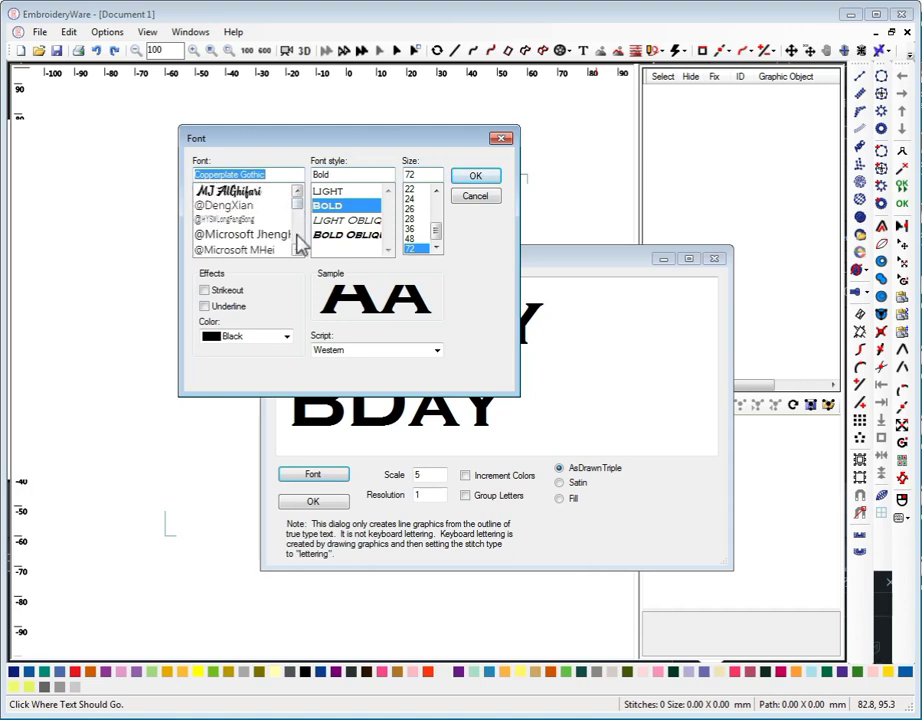
pyautogui.scroll(-3, 299, 240)
pyautogui.click(272, 192)
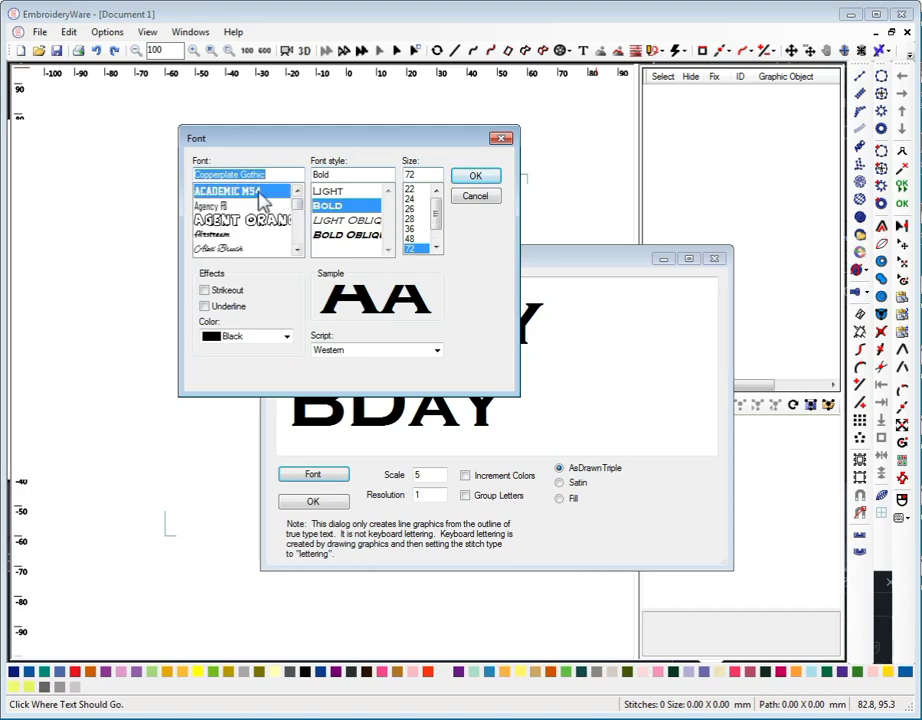
pyautogui.click(477, 177)
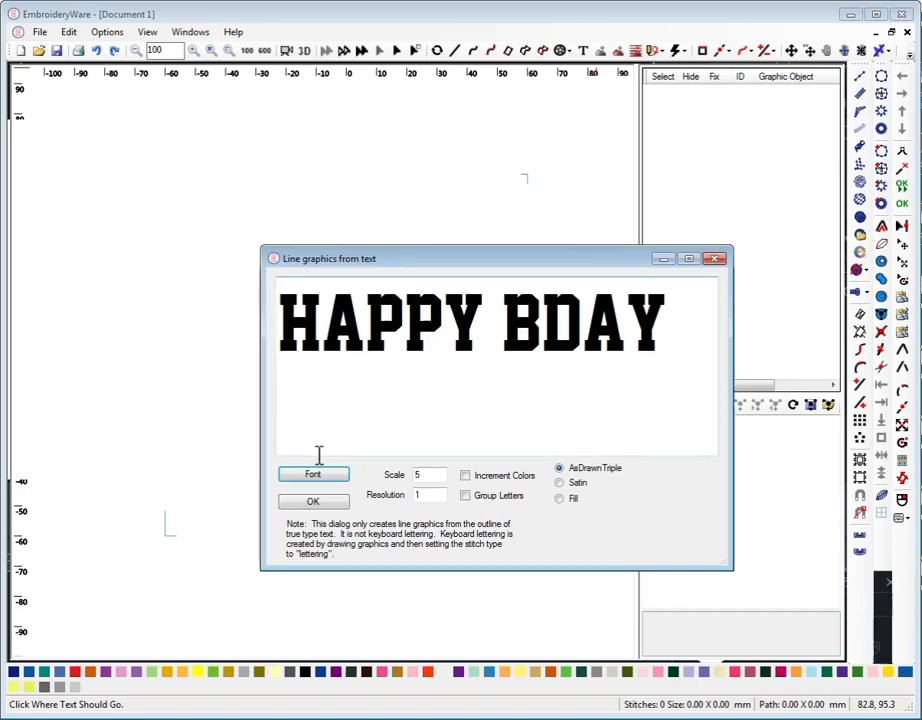
# - Generate the HAPPY BDAY line graphics onto the canvas and deselect the lettering
pyautogui.click(335, 506)
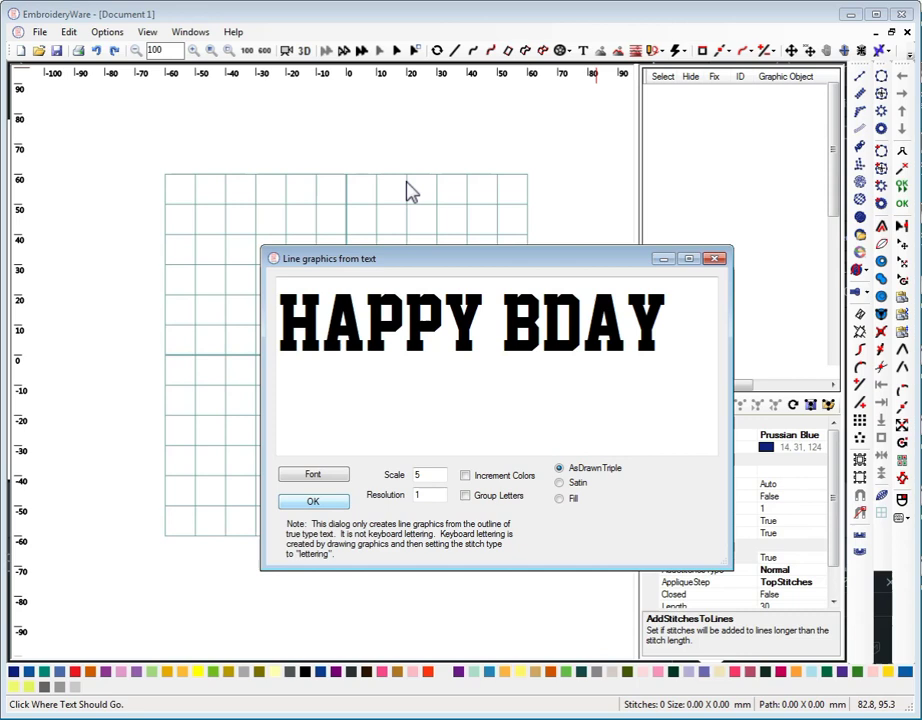
pyautogui.click(714, 258)
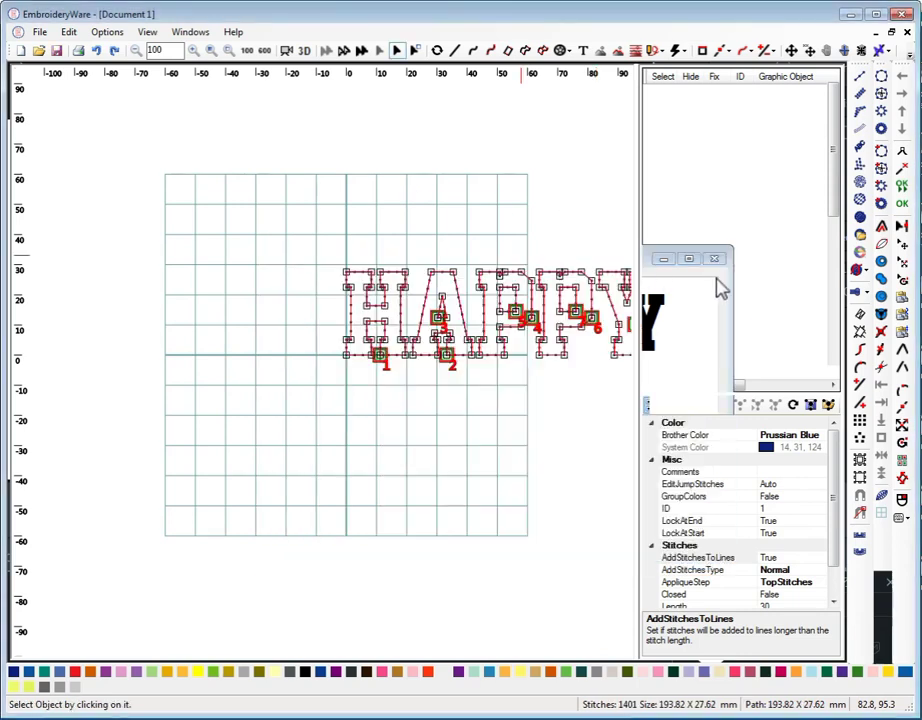
pyautogui.hscroll(5, 285, 431)
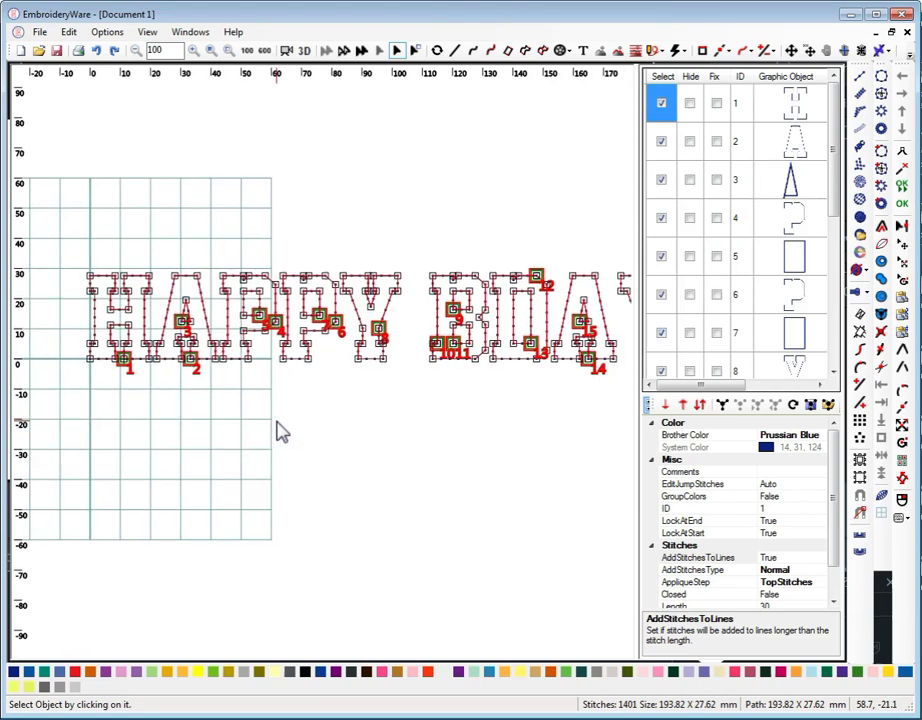
pyautogui.scroll(-4, 283, 431)
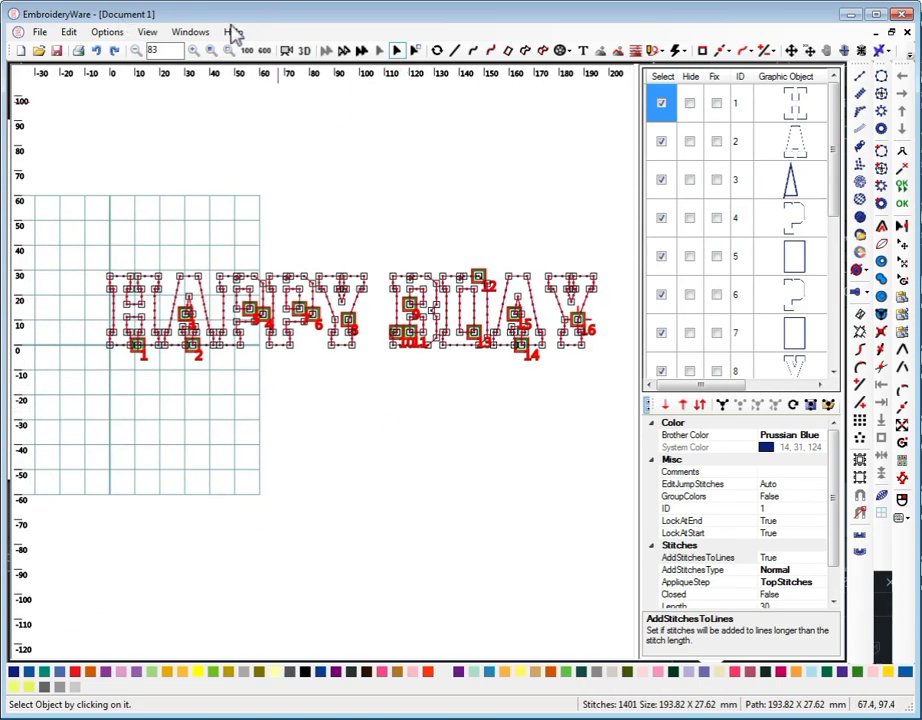
pyautogui.click(326, 50)
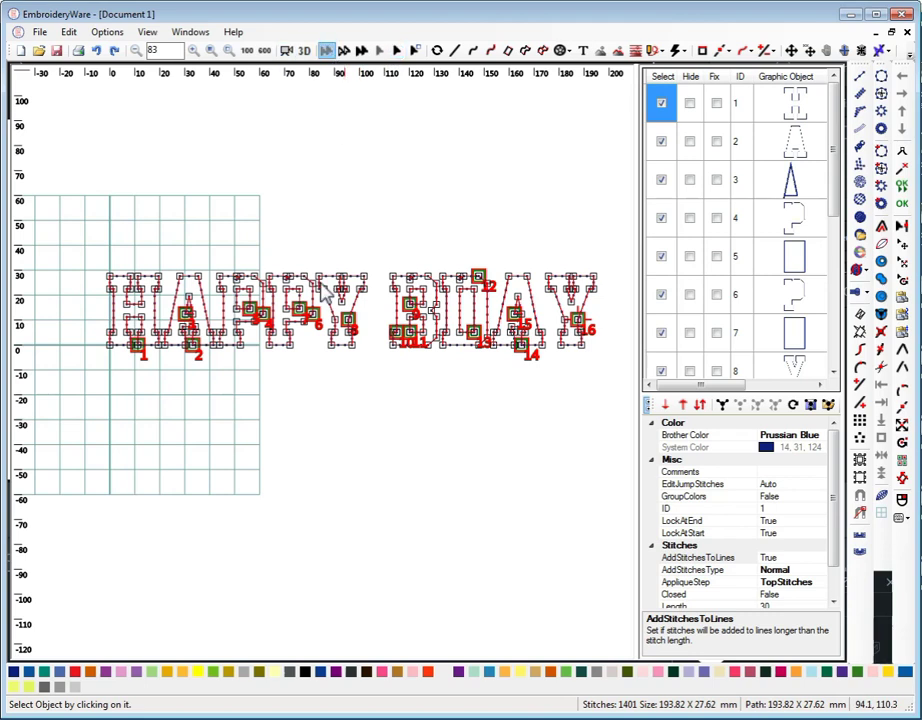
pyautogui.click(368, 402)
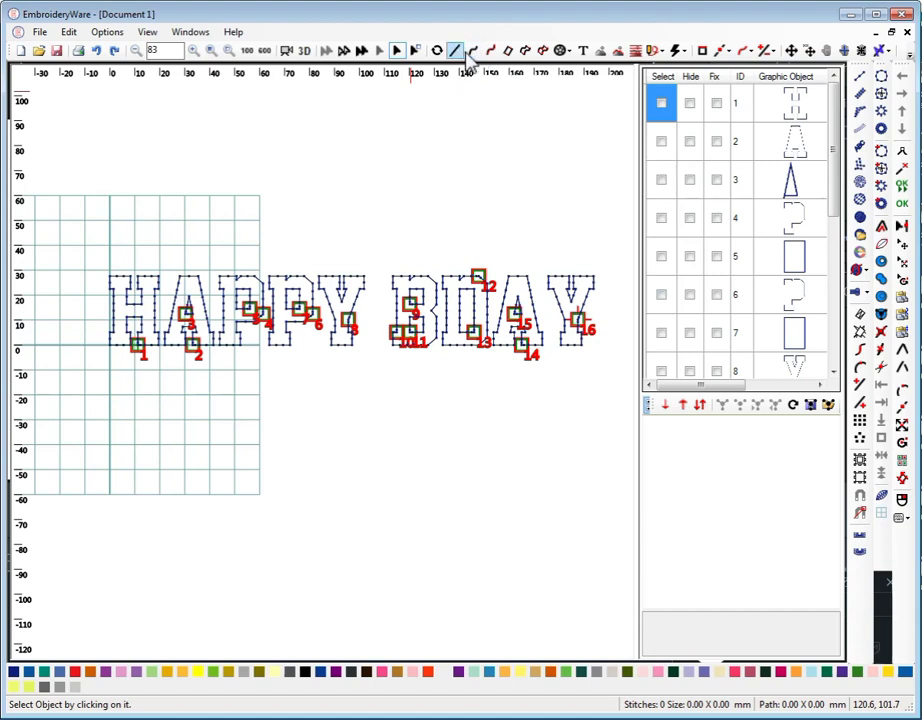
# - Draw the envelope's top curve arching from above the H to past BDAY
pyautogui.click(456, 51)
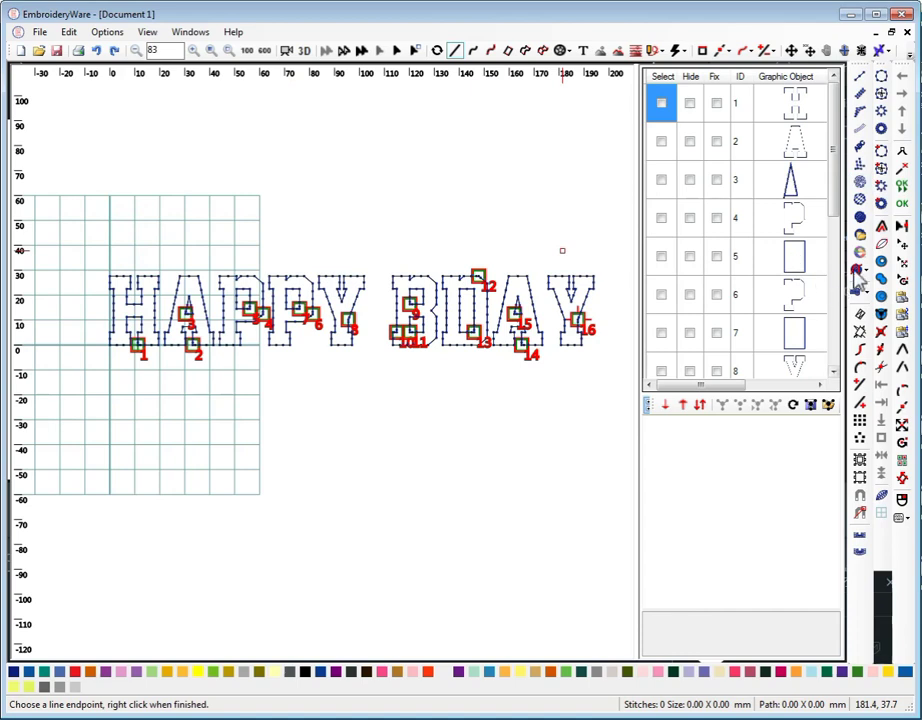
pyautogui.click(856, 268)
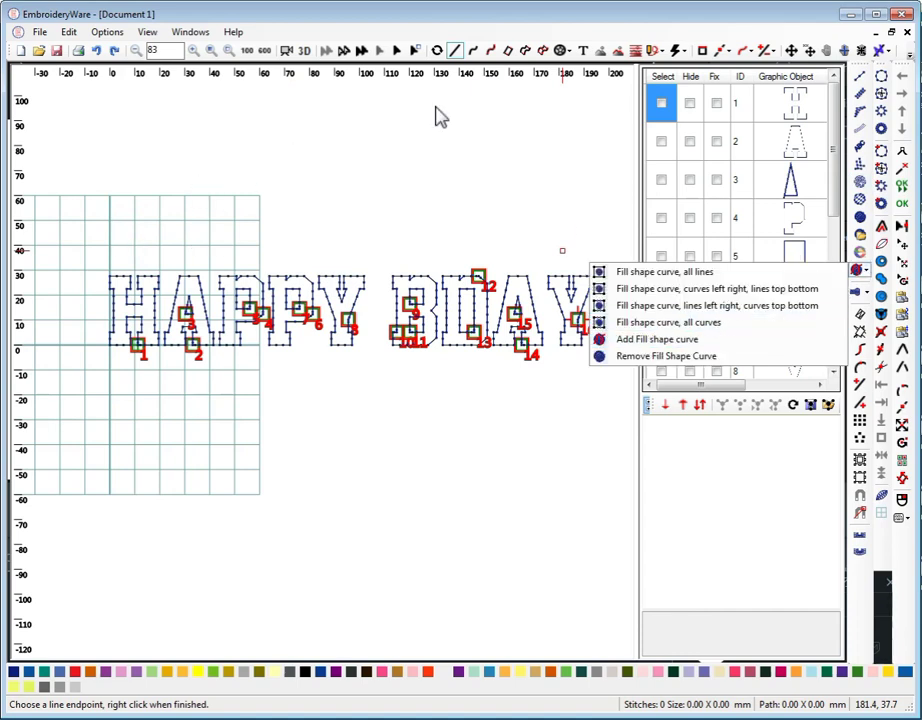
pyautogui.click(473, 52)
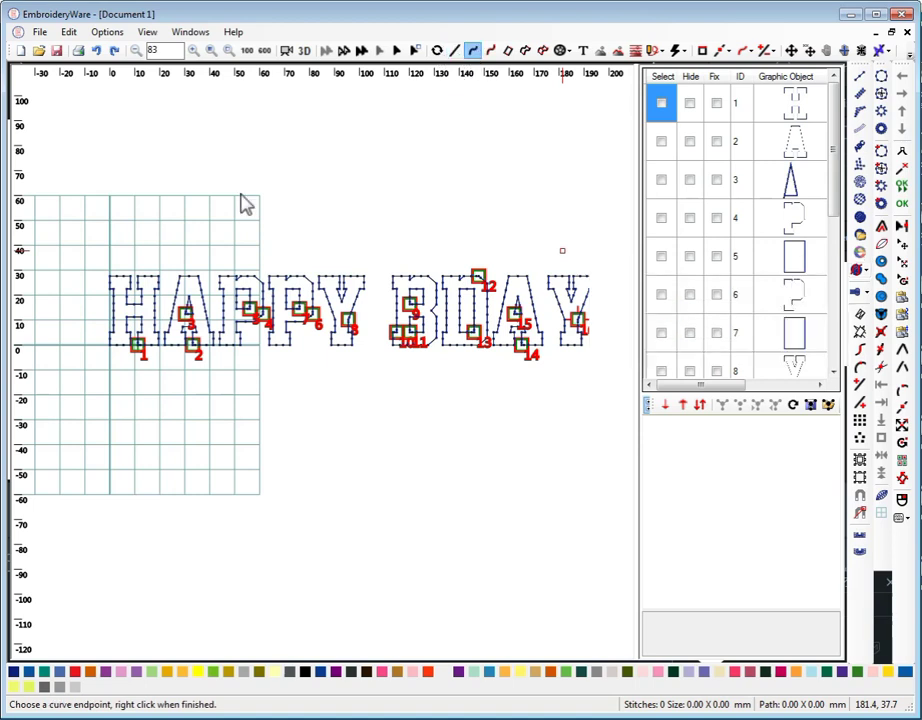
pyautogui.click(107, 246)
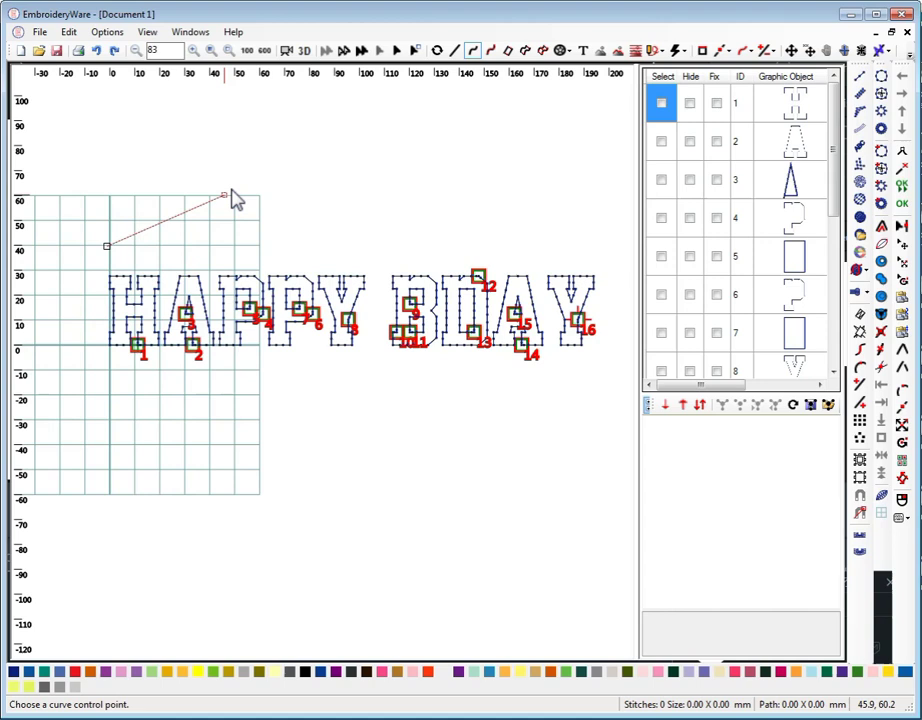
pyautogui.click(261, 184)
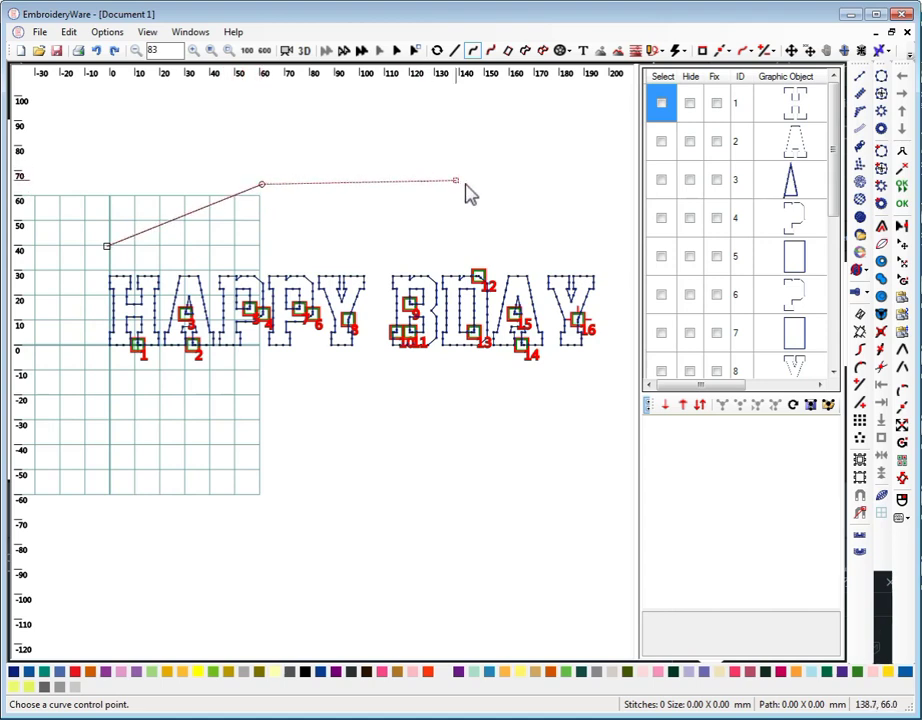
pyautogui.click(455, 181)
pyautogui.click(606, 219)
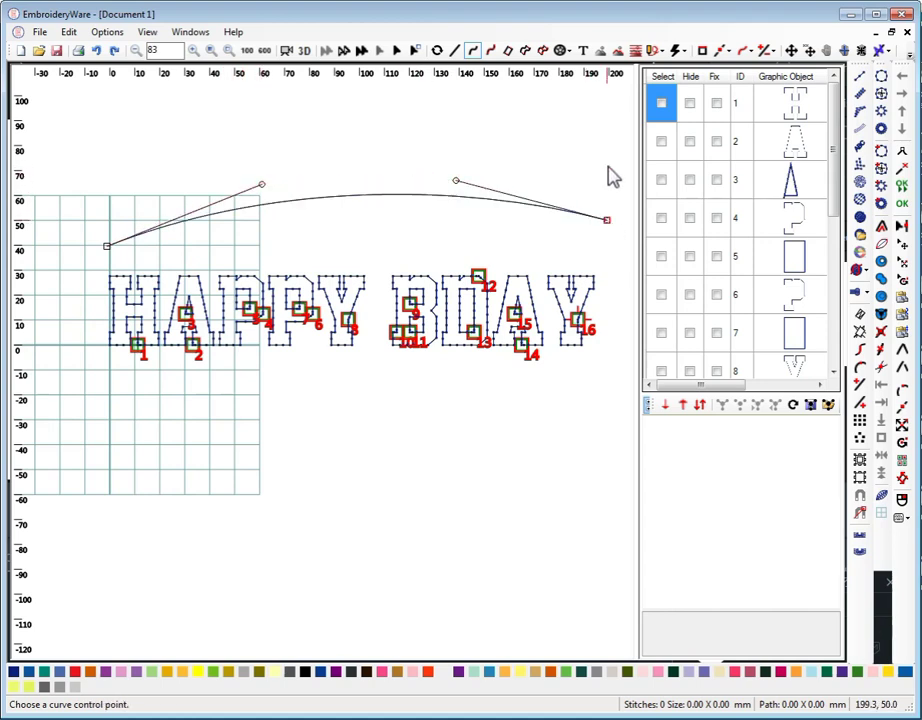
# - Add the straight right edge, the lower arc and the left side, then end the outline
pyautogui.click(455, 50)
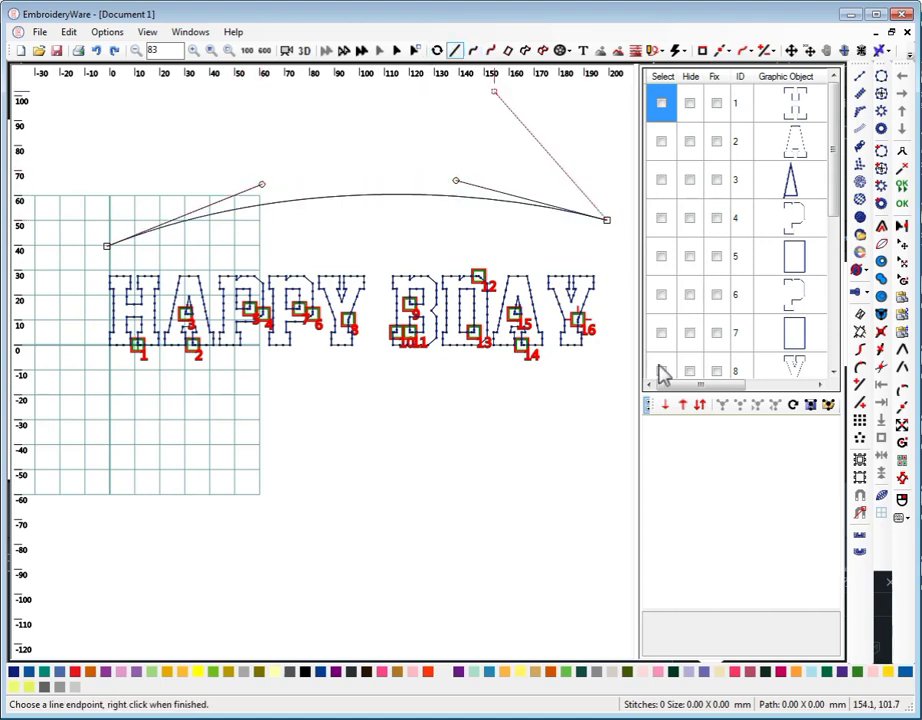
pyautogui.click(576, 372)
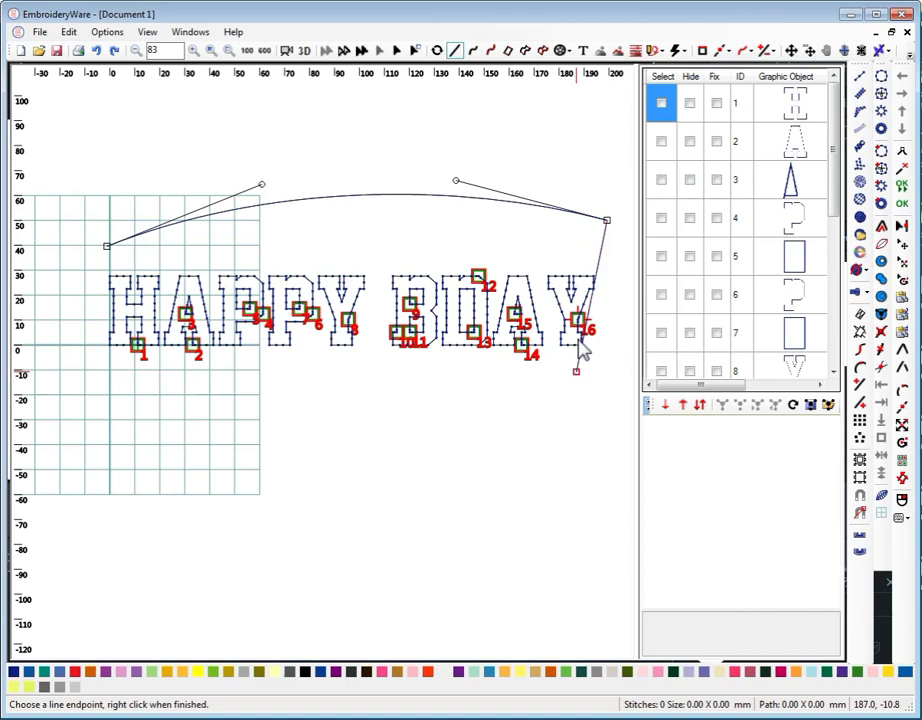
pyautogui.click(474, 51)
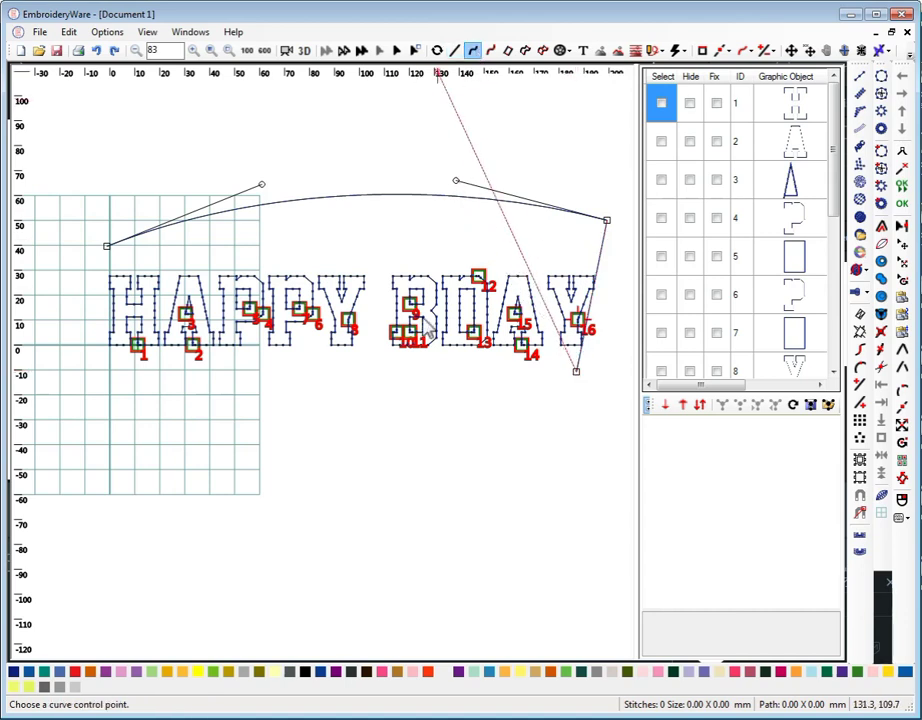
pyautogui.click(260, 321)
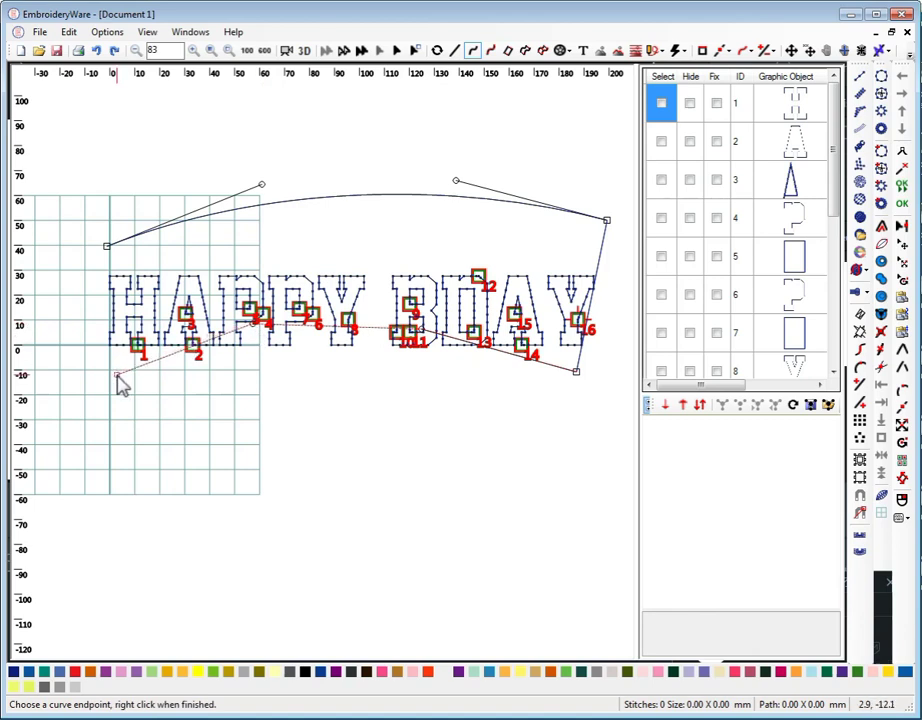
pyautogui.click(110, 377)
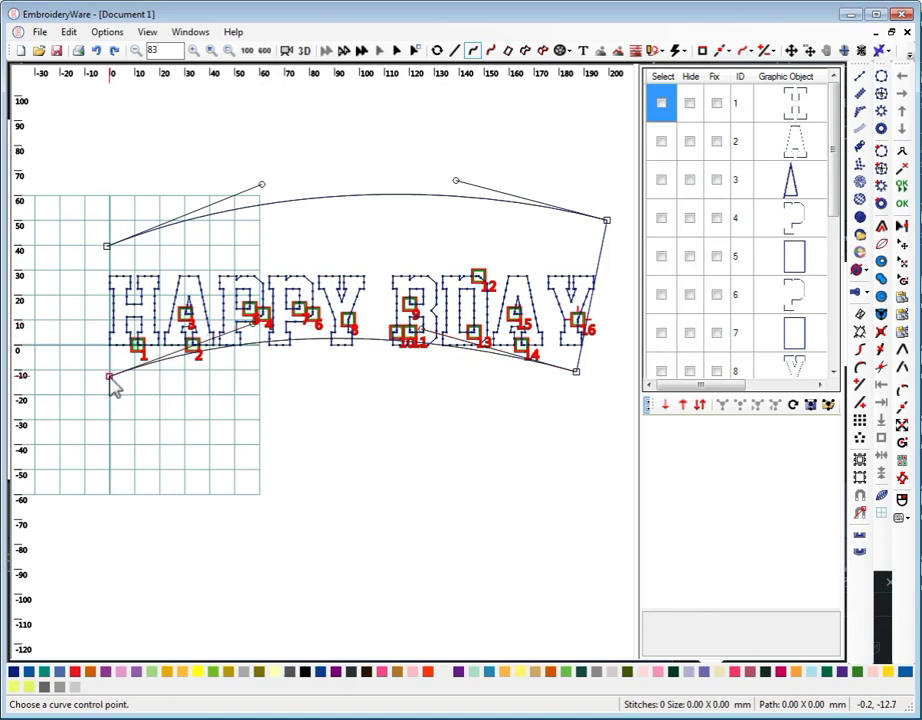
pyautogui.click(456, 50)
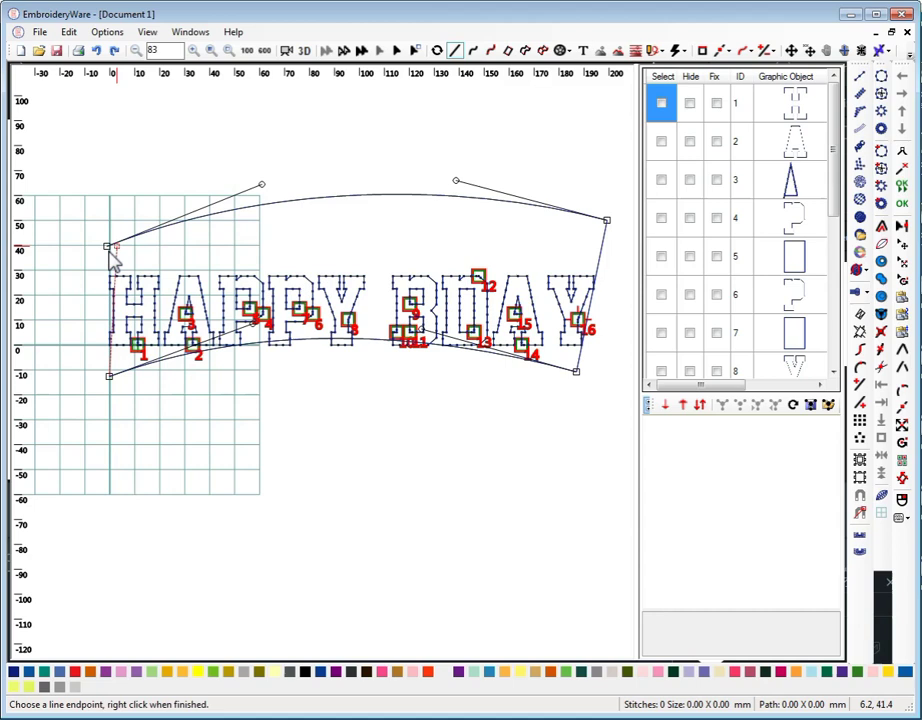
pyautogui.rightClick(95, 186)
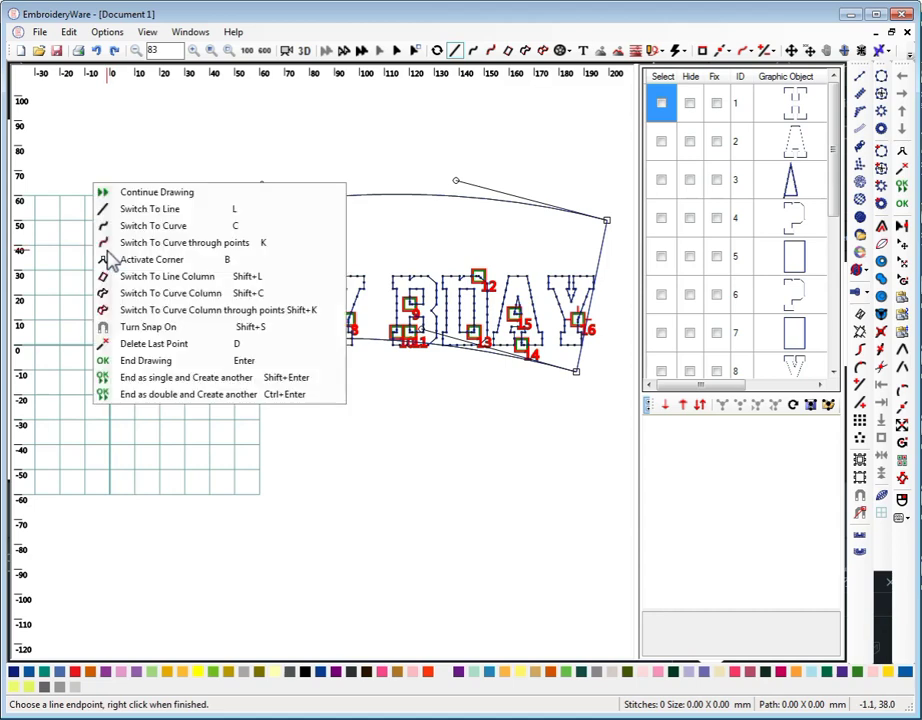
pyautogui.click(120, 360)
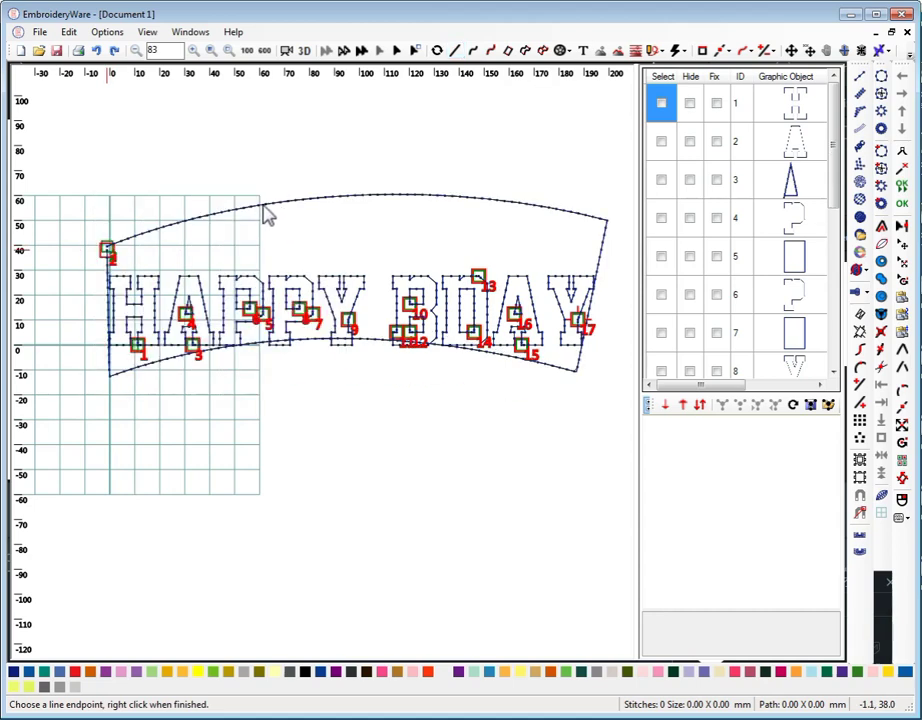
# - Set the envelope to Closed, anchor its two bottom corners, and move it to ID 1
pyautogui.click(268, 210)
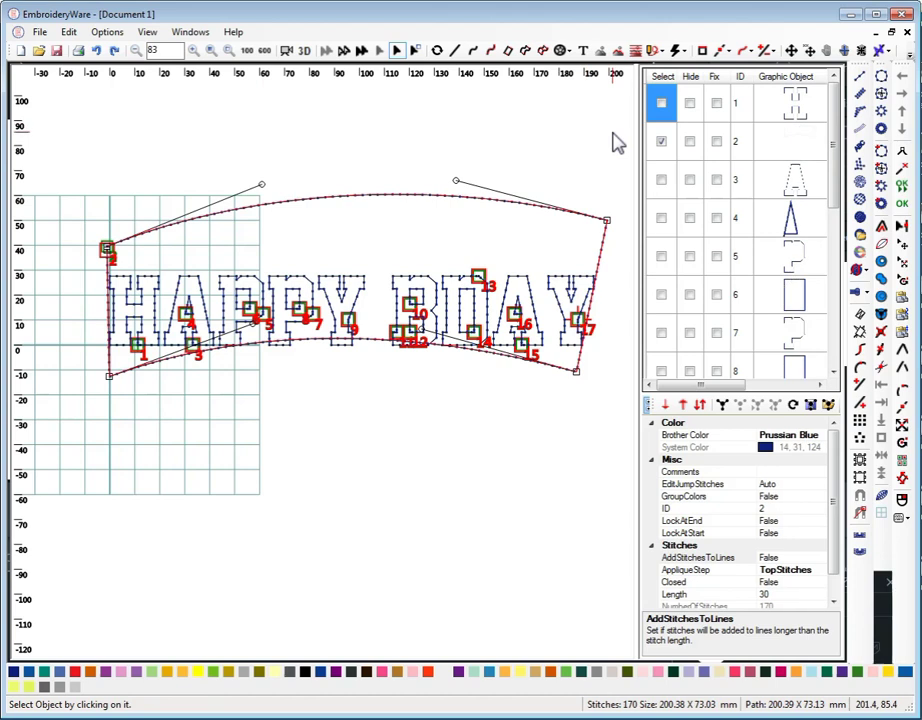
pyautogui.click(704, 58)
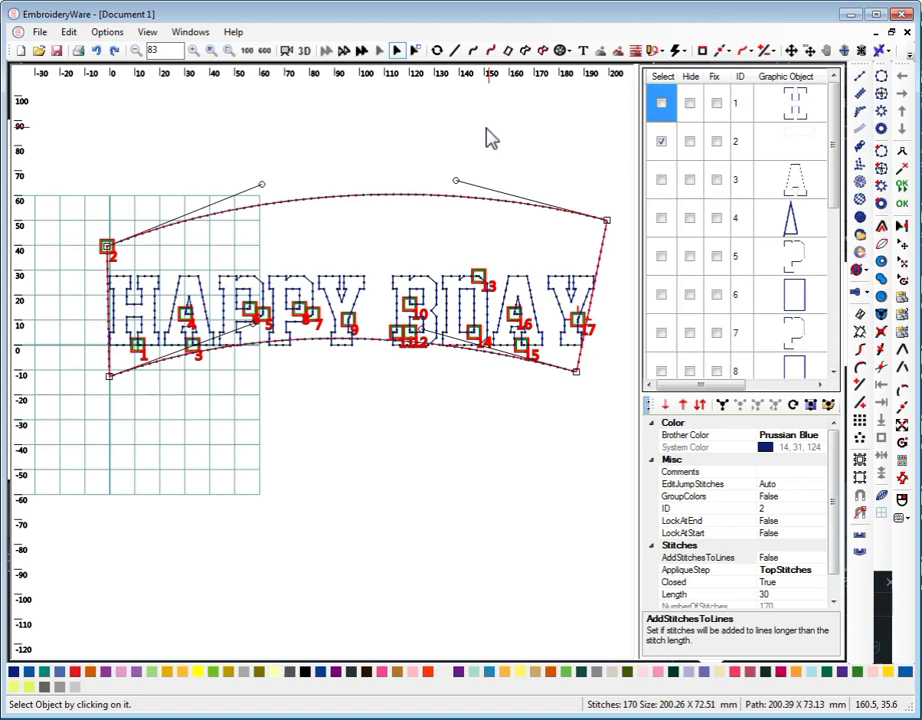
pyautogui.click(723, 50)
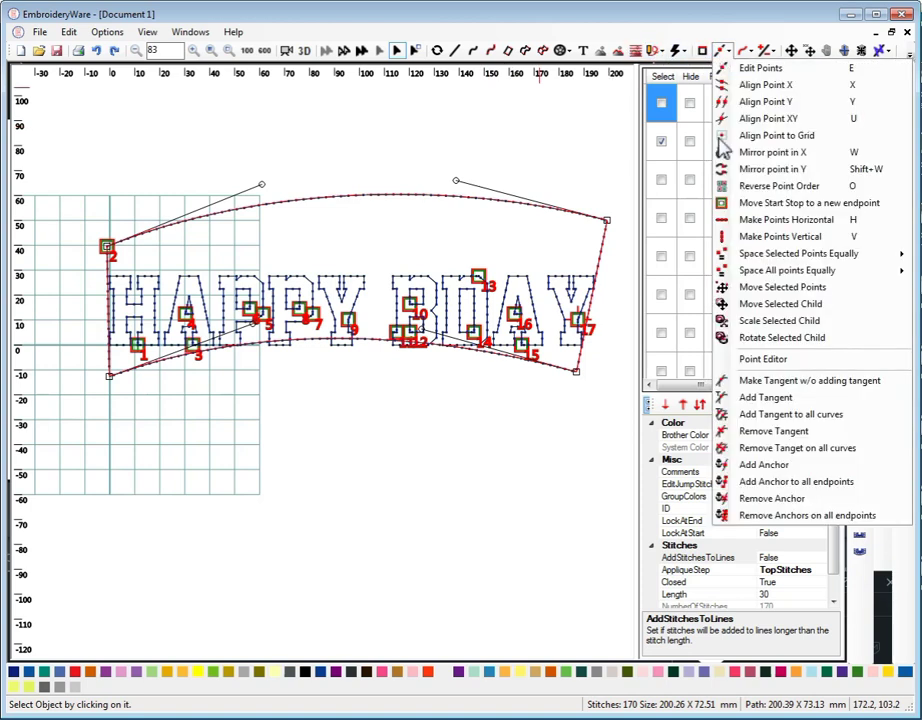
pyautogui.click(763, 465)
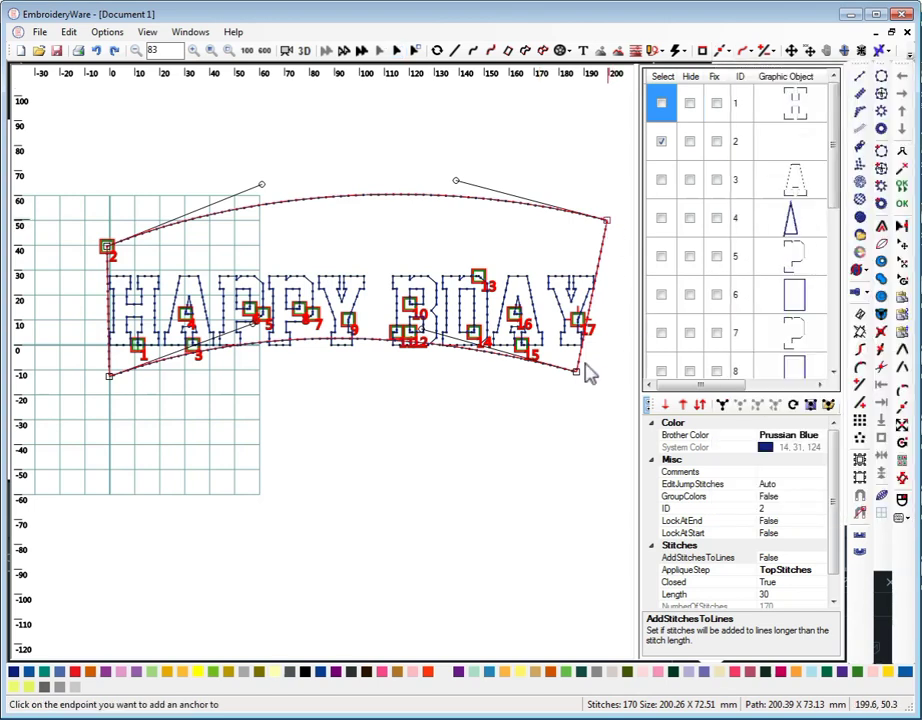
pyautogui.click(576, 377)
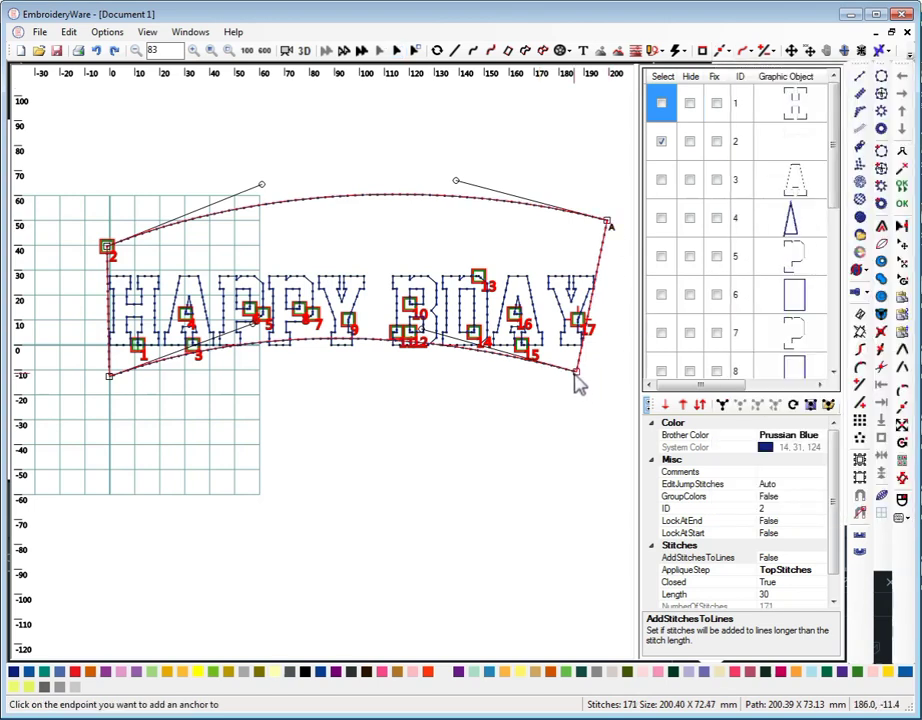
pyautogui.click(110, 380)
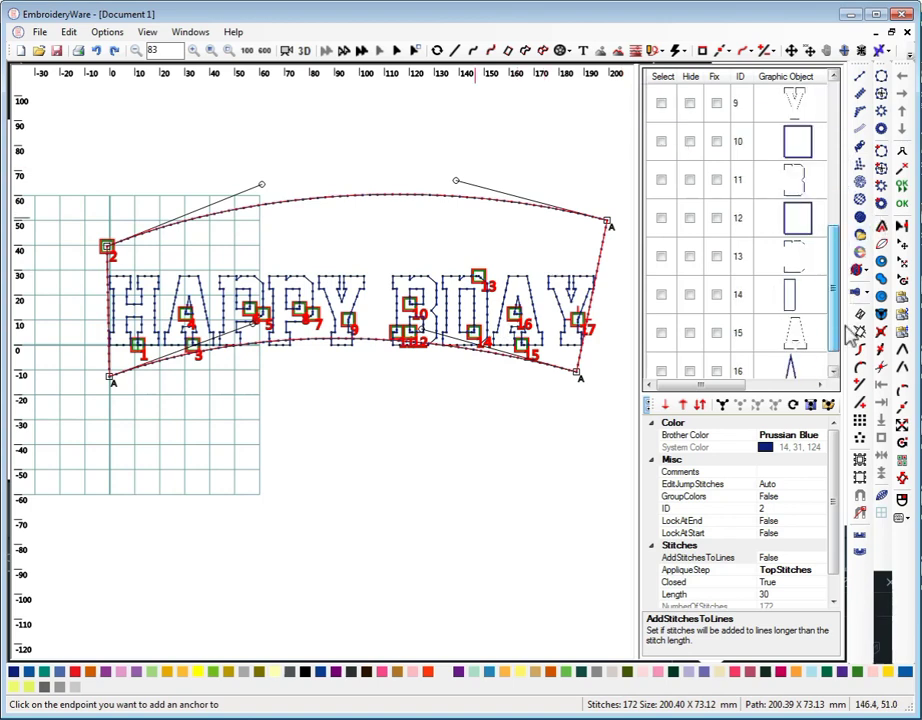
pyautogui.scroll(-1, 851, 337)
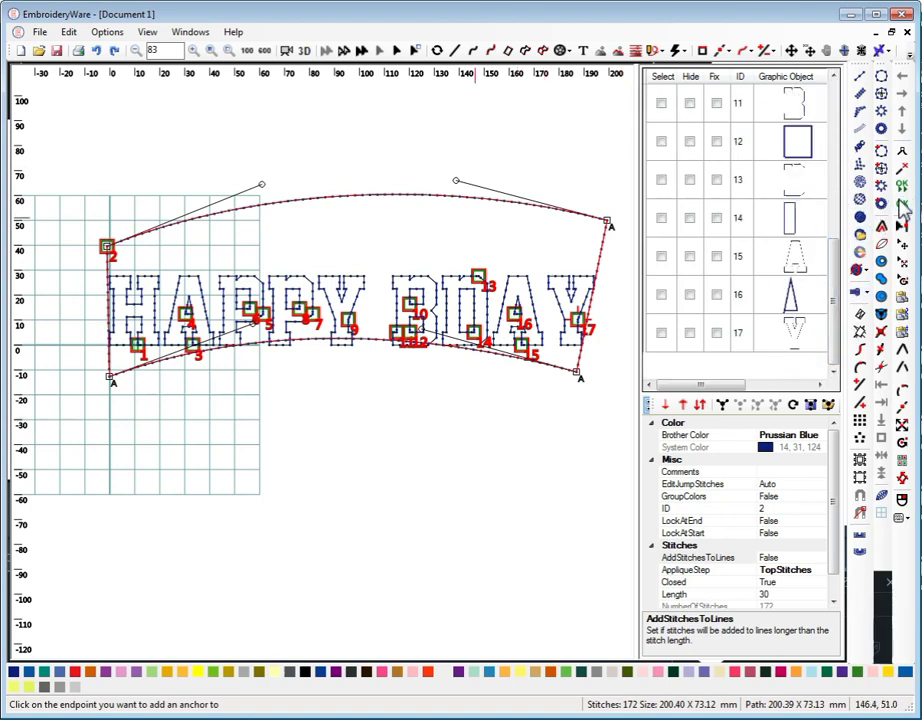
pyautogui.moveTo(833, 298); pyautogui.dragTo(845, 118)
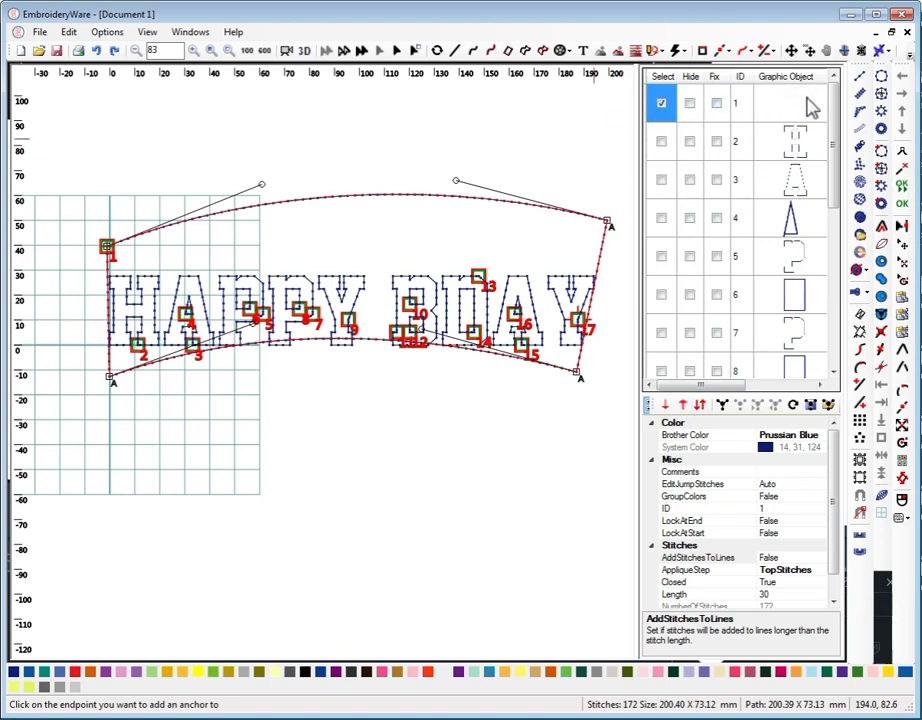
# - Select objects 1 through 17, the envelope plus every letter piece, in the object list
pyautogui.click(662, 104)
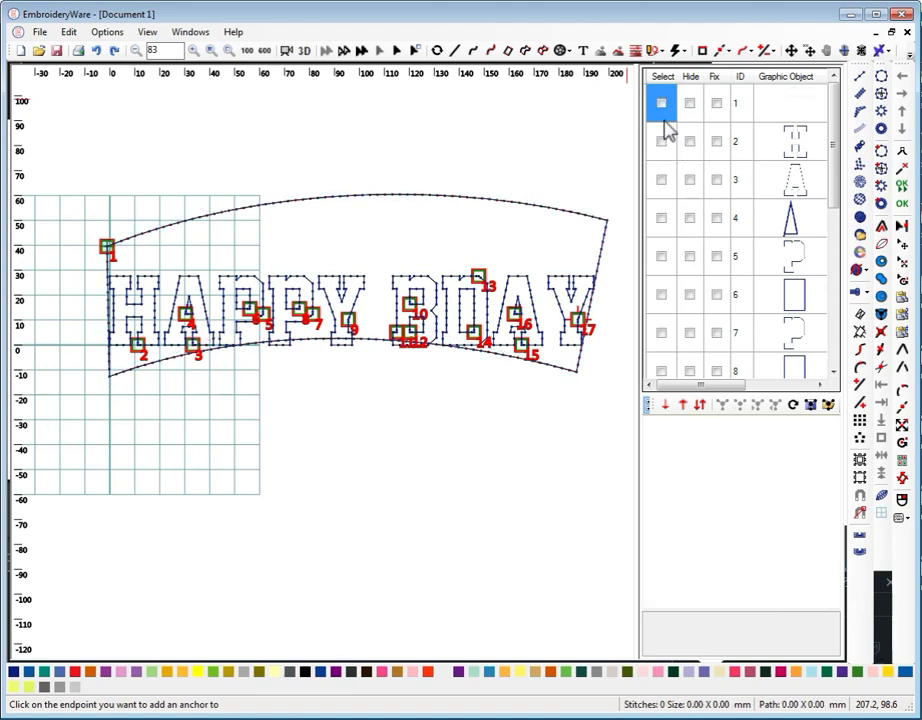
pyautogui.click(662, 104)
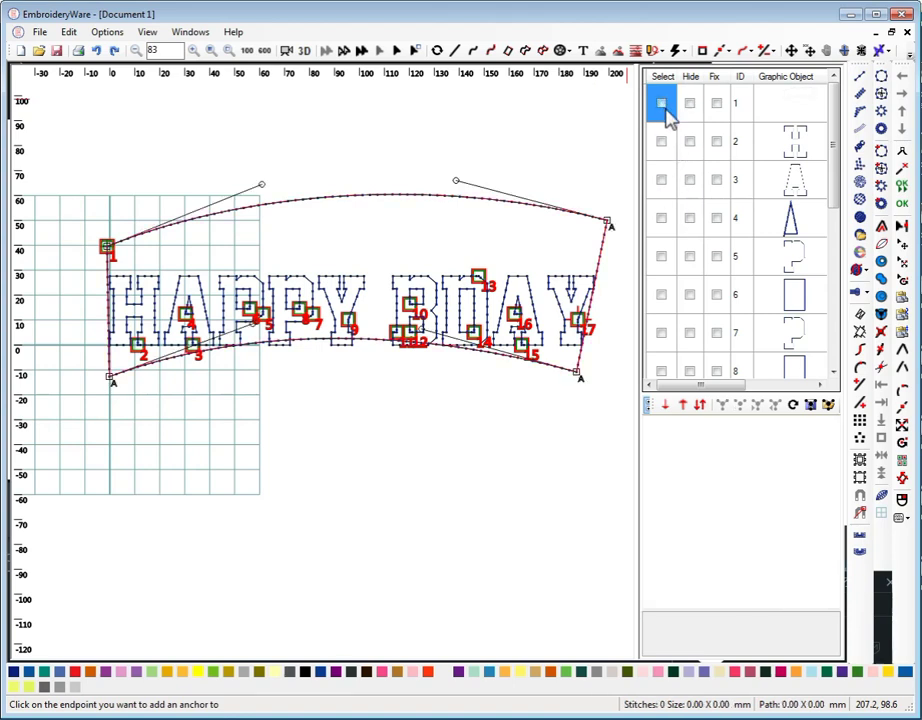
pyautogui.scroll(-1, 665, 385)
pyautogui.scroll(-3, 668, 405)
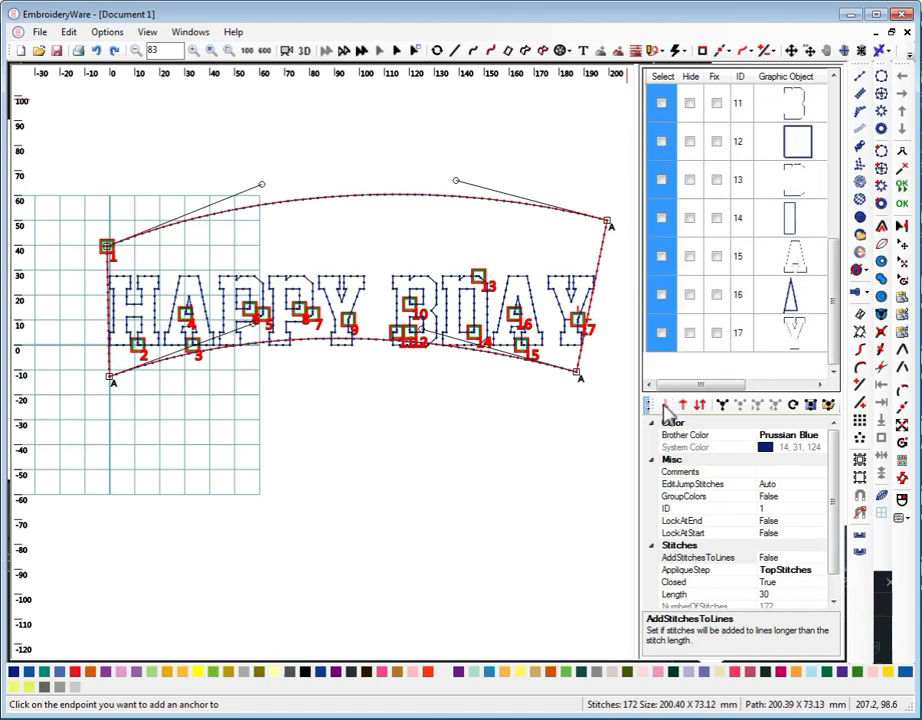
pyautogui.click(662, 336)
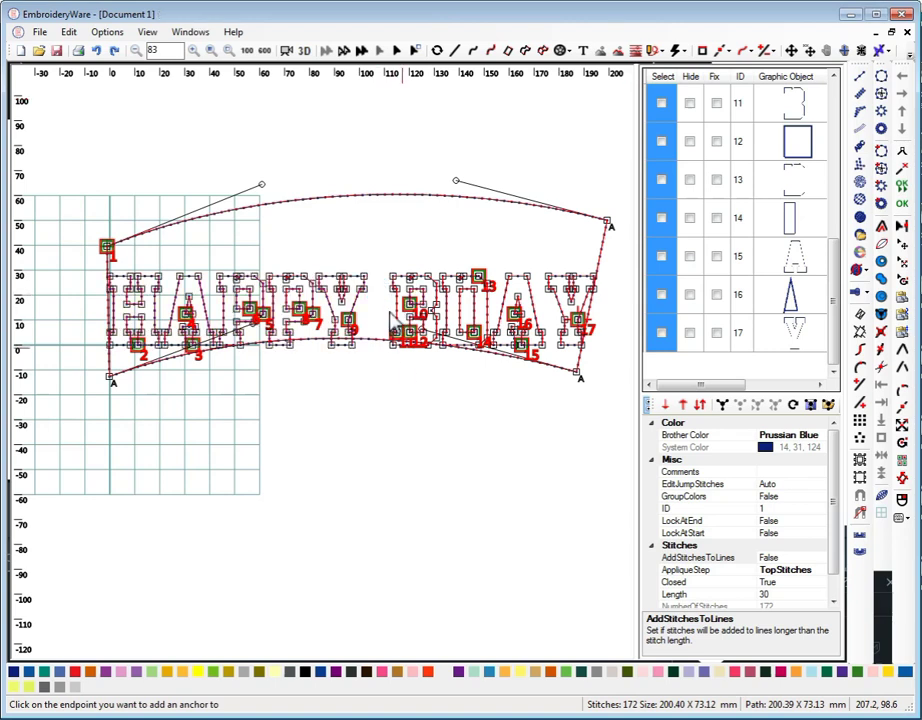
pyautogui.click(835, 115)
pyautogui.click(835, 115)
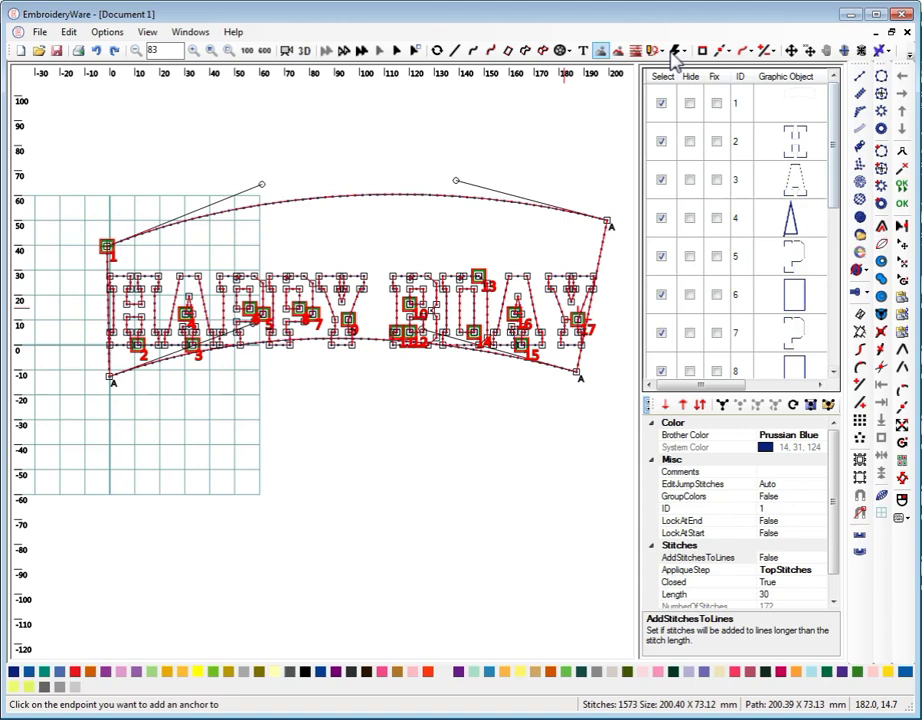
pyautogui.click(772, 56)
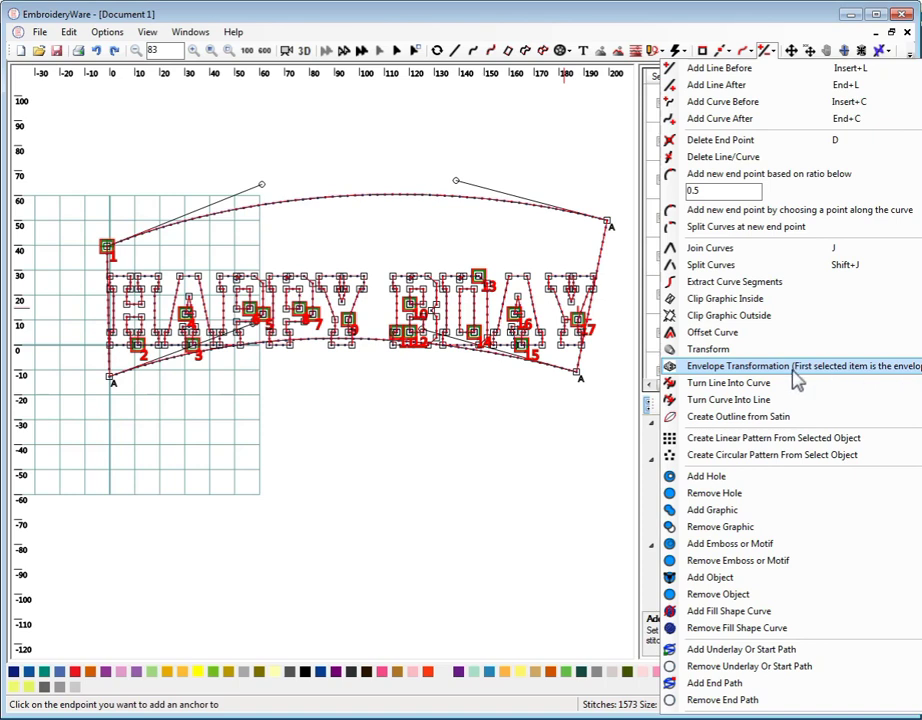
# - Apply Envelope Transformation to warp the lettering into the arch and preview it in 3D
pyautogui.click(712, 22)
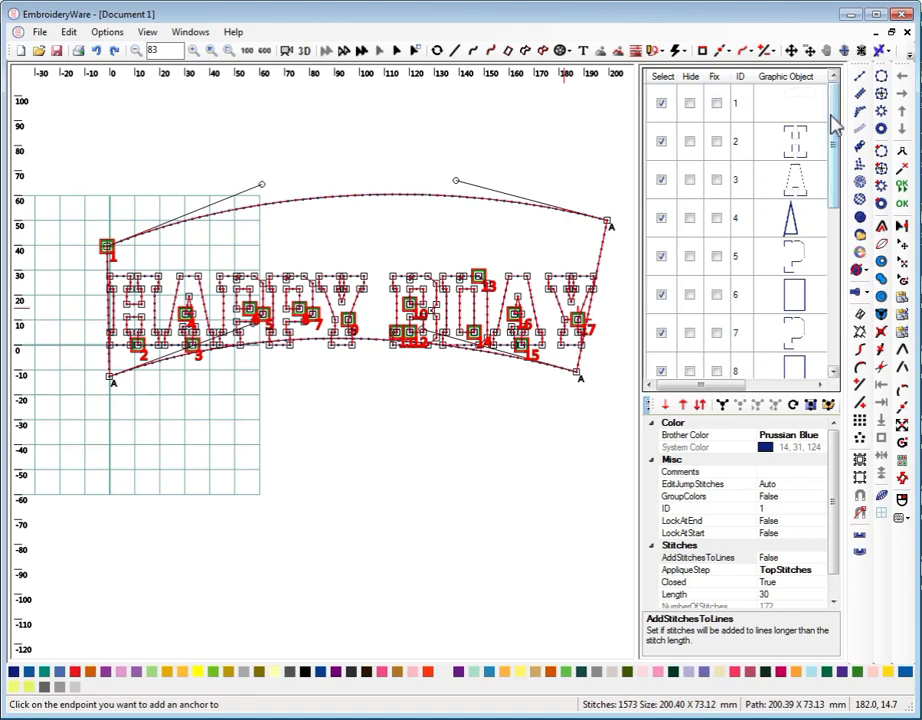
pyautogui.moveTo(834, 124); pyautogui.dragTo(856, 265)
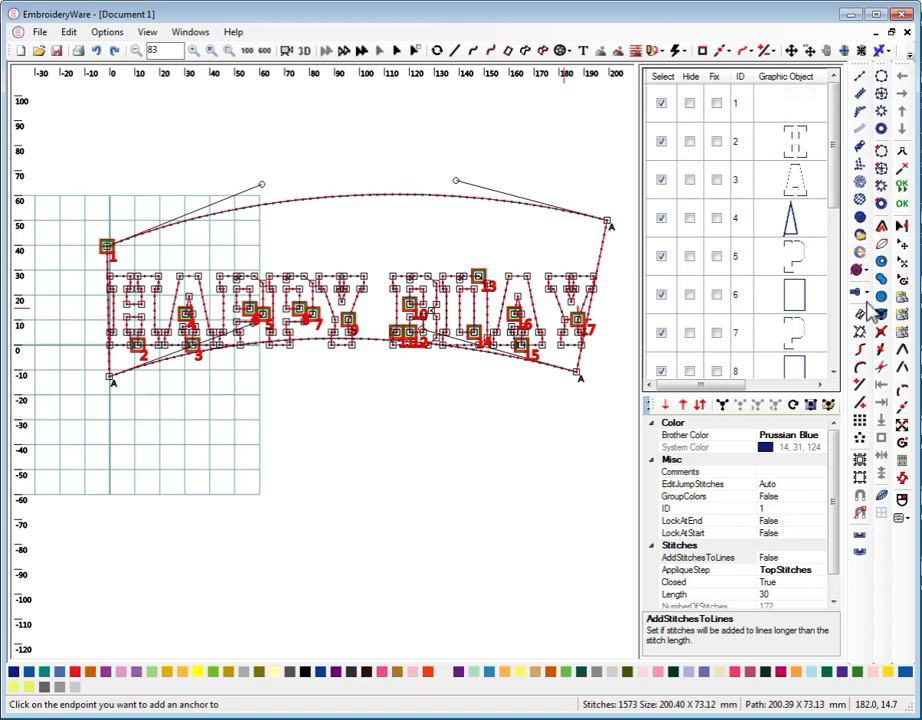
pyautogui.scroll(-3, 845, 183)
pyautogui.scroll(3, 850, 140)
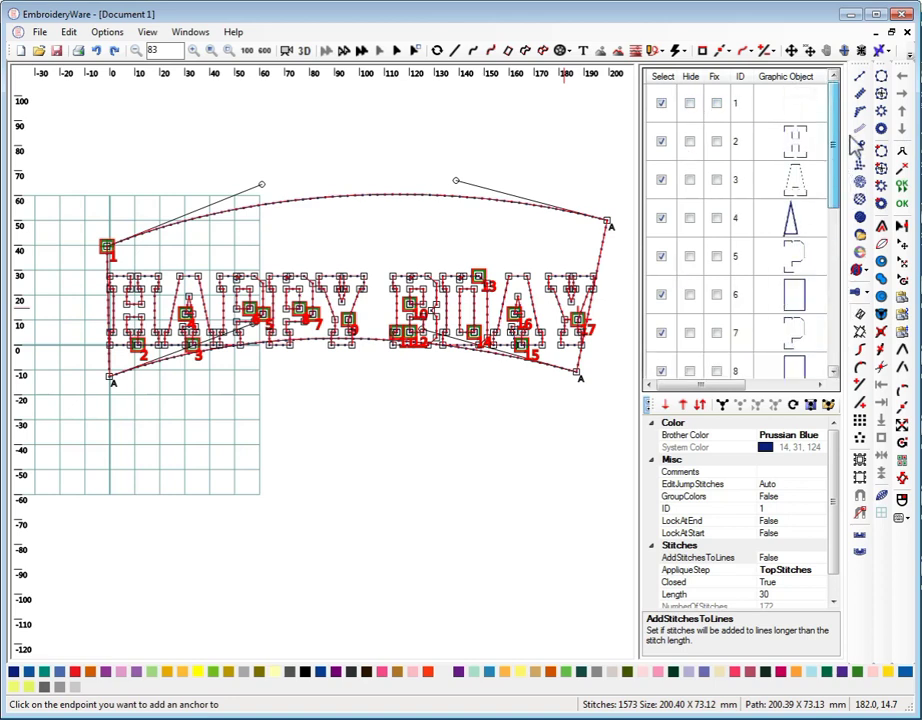
pyautogui.click(766, 51)
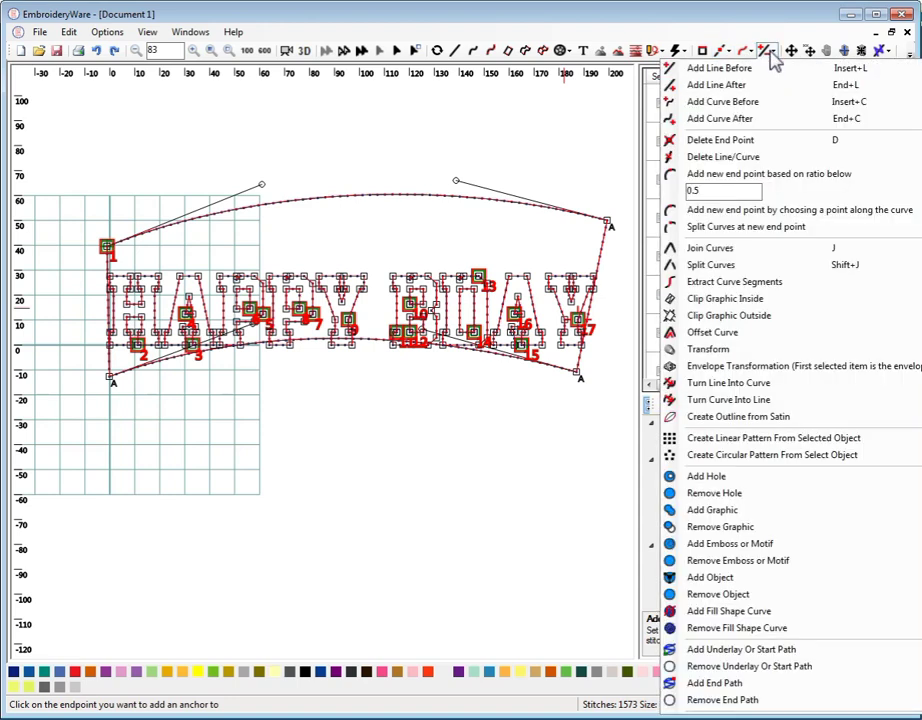
pyautogui.click(740, 367)
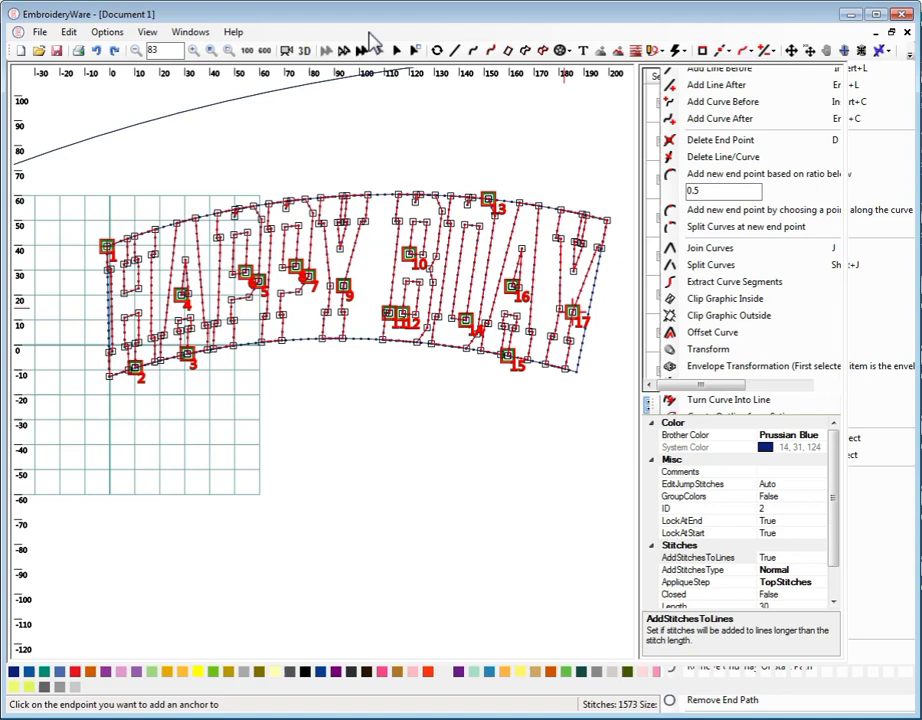
pyautogui.click(304, 51)
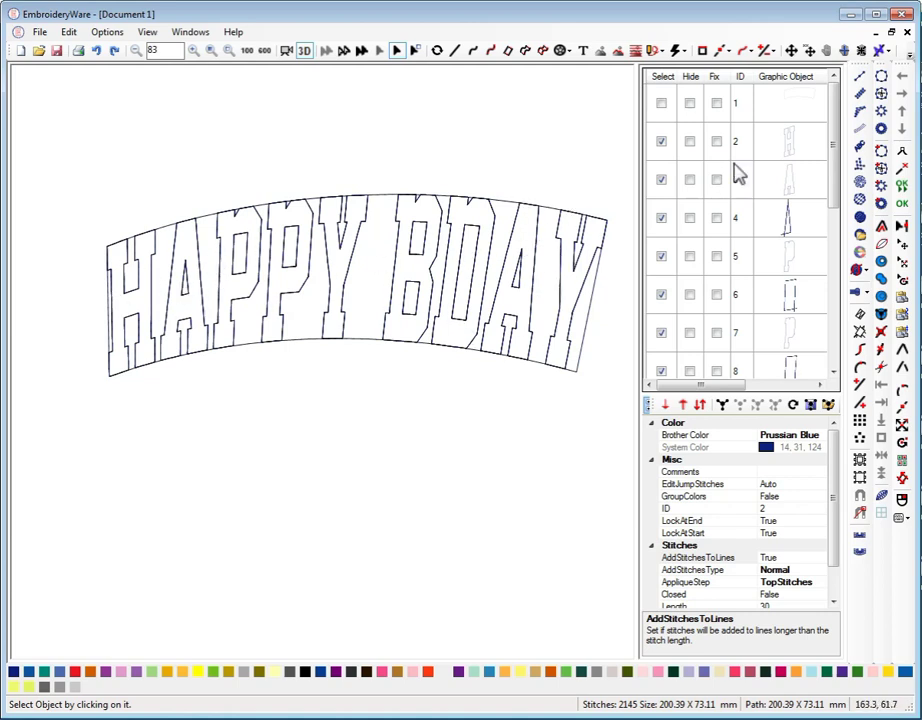
pyautogui.click(663, 80)
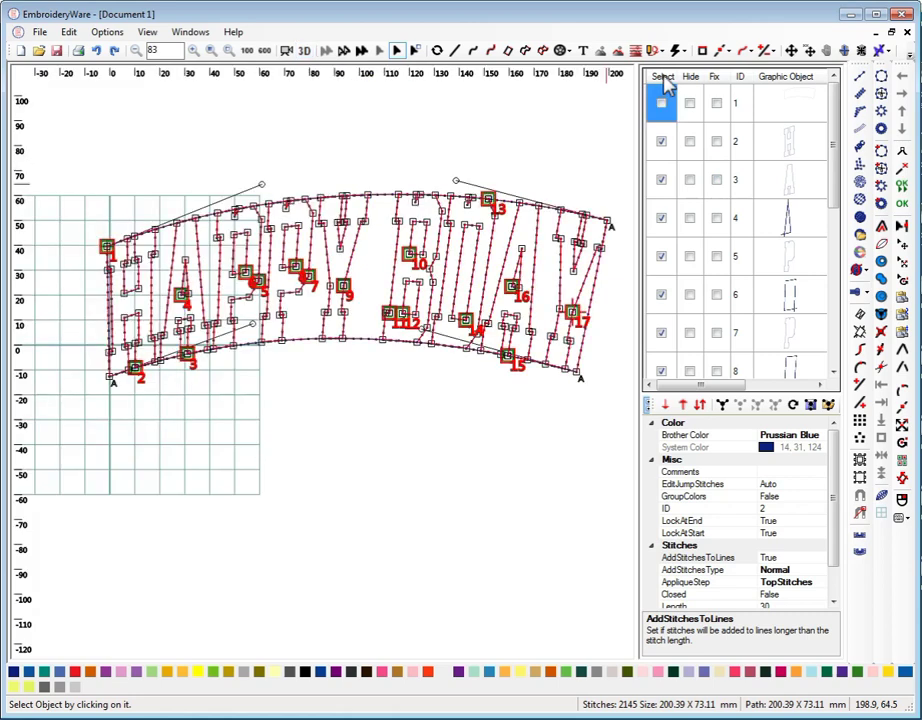
pyautogui.click(663, 82)
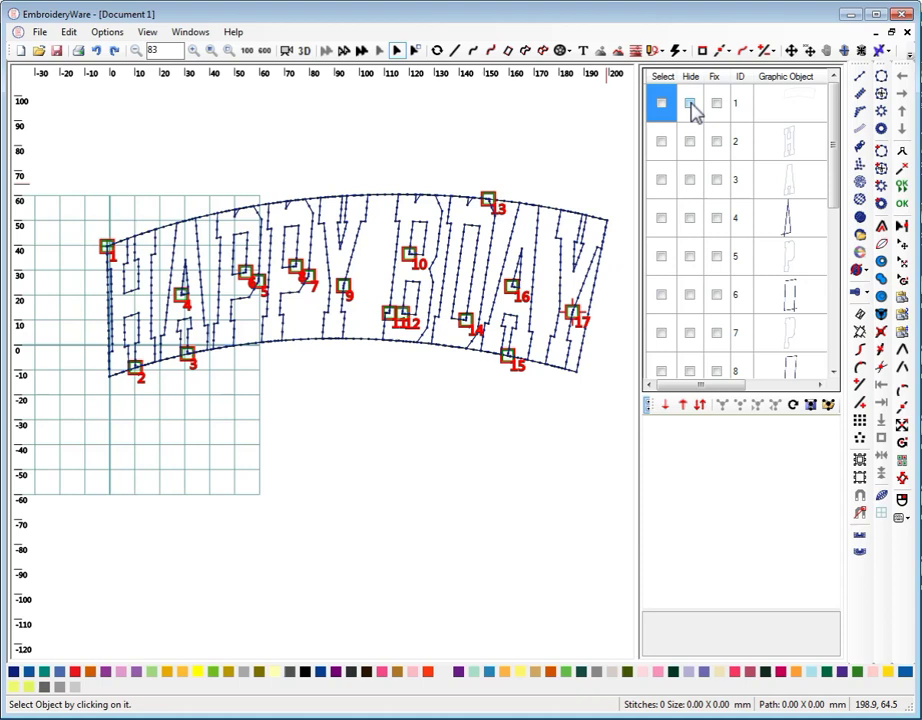
pyautogui.click(690, 104)
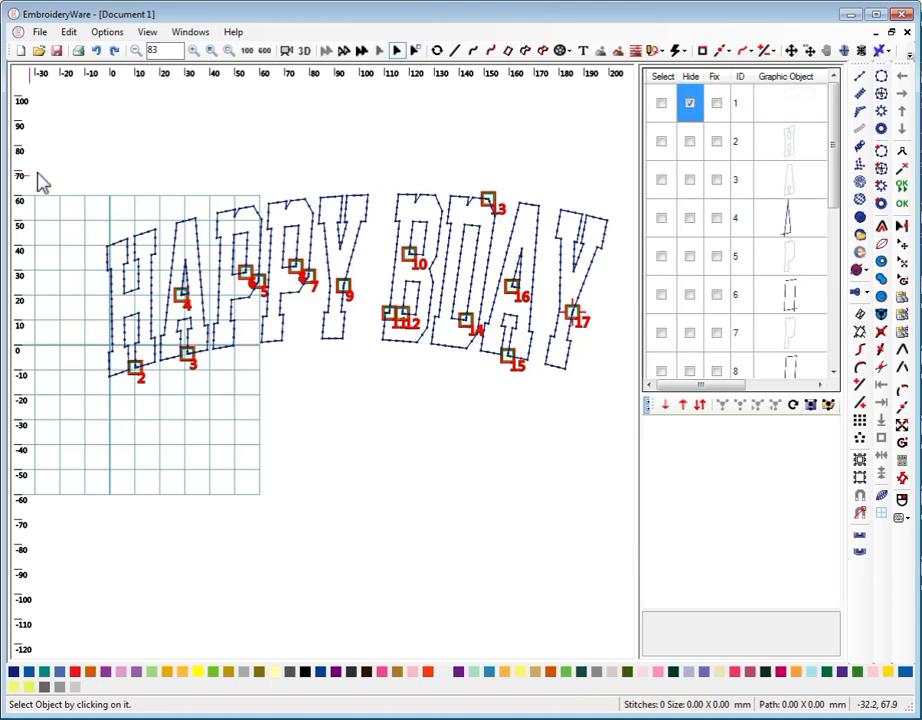
pyautogui.click(229, 51)
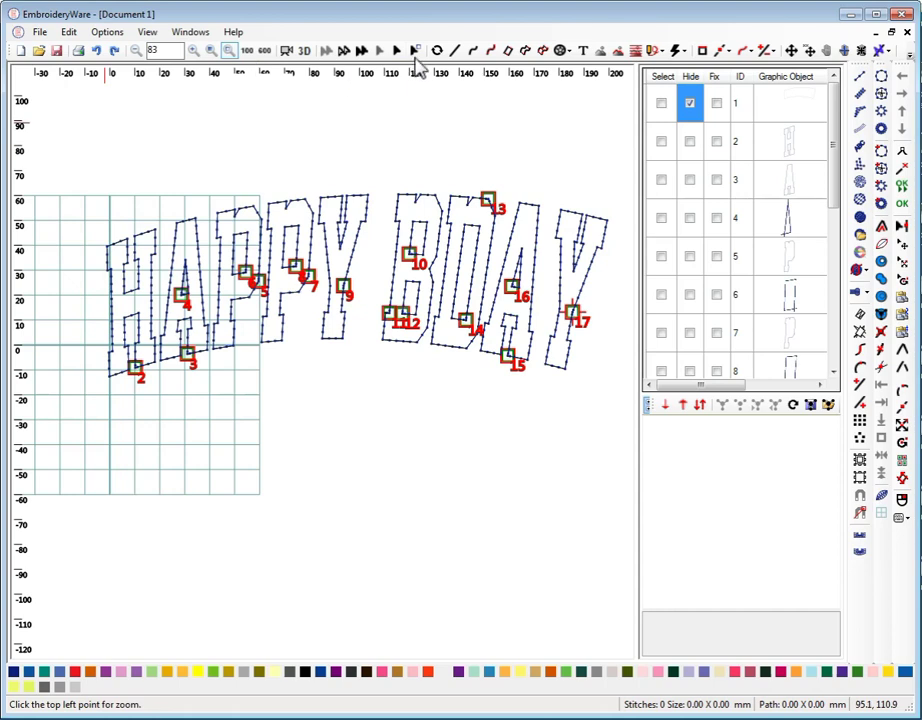
pyautogui.click(414, 52)
pyautogui.click(94, 138)
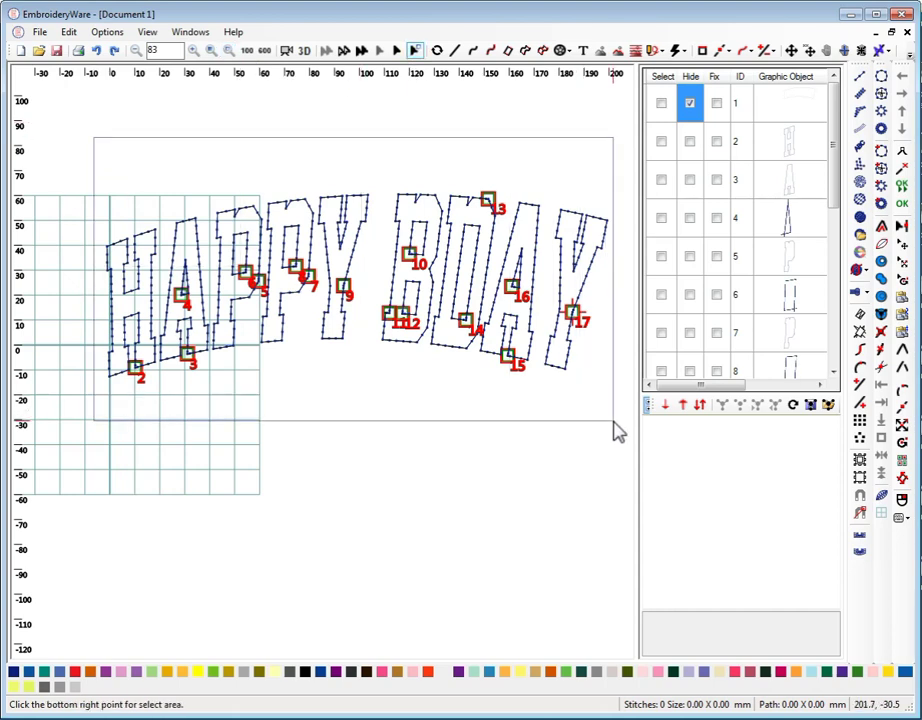
pyautogui.click(614, 431)
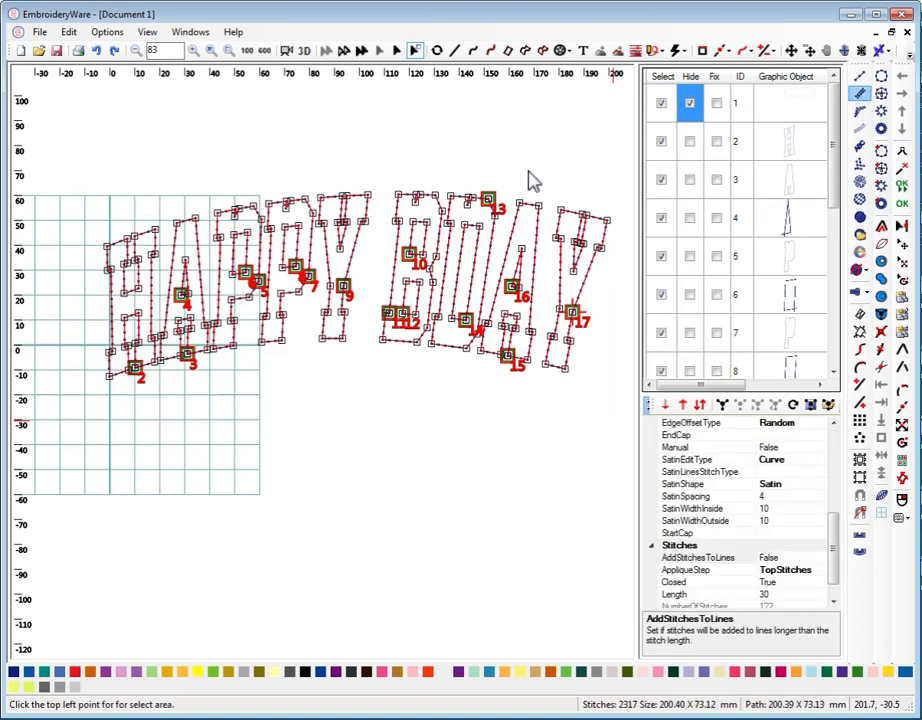
pyautogui.click(304, 50)
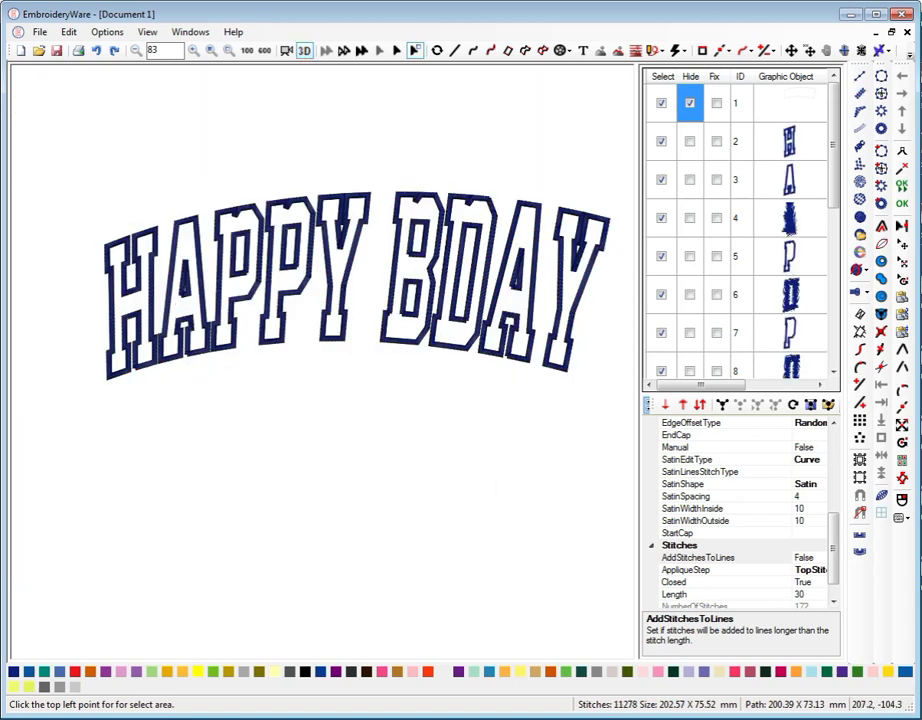
pyautogui.click(310, 54)
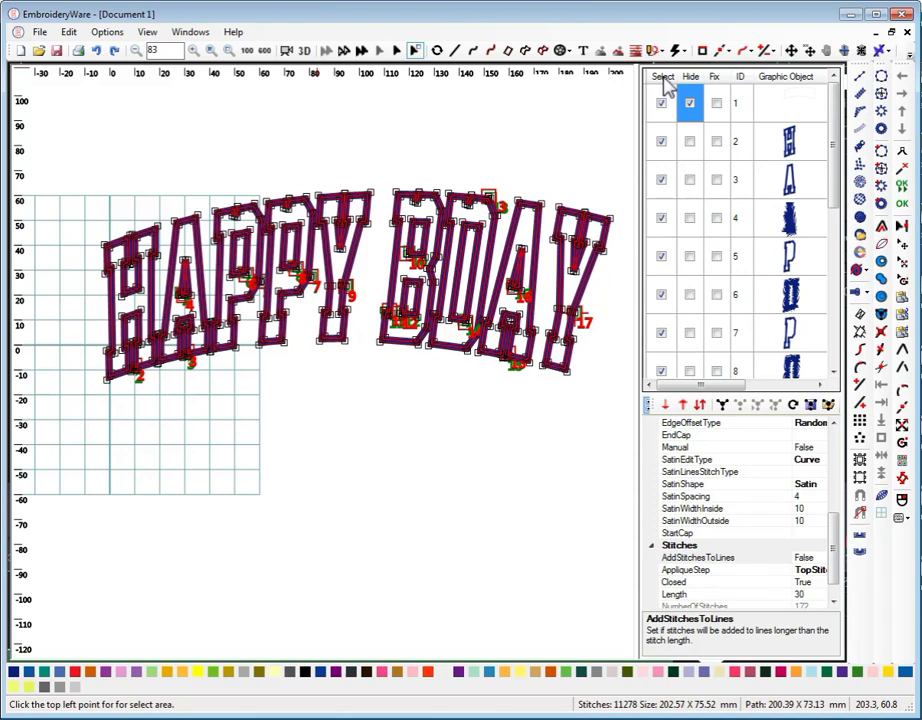
# - Unhide object 1, undo the envelope warp, and reselect the envelope outline
pyautogui.click(664, 78)
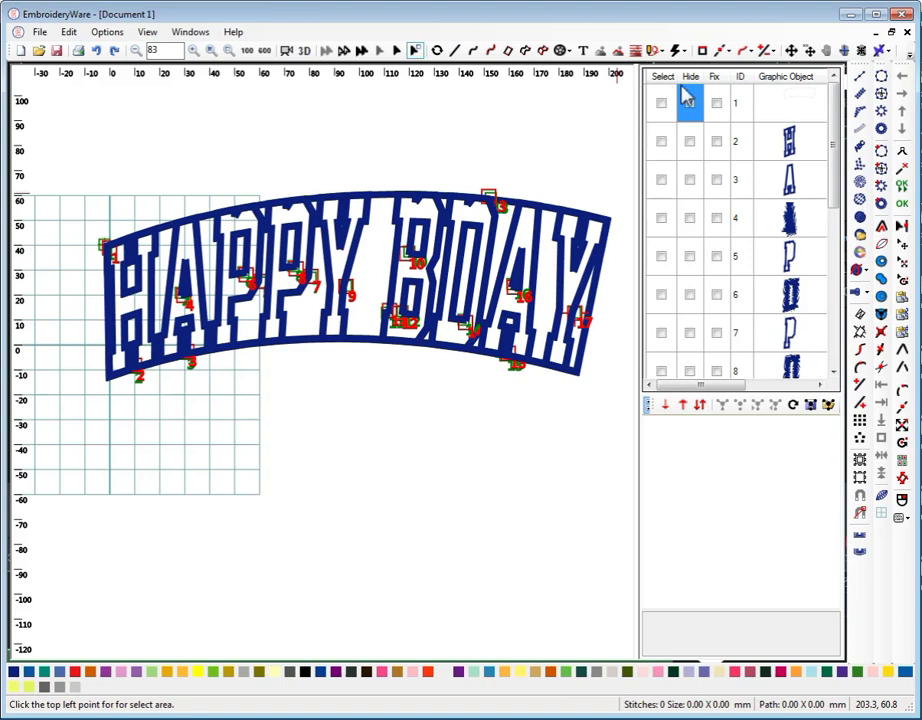
pyautogui.click(687, 100)
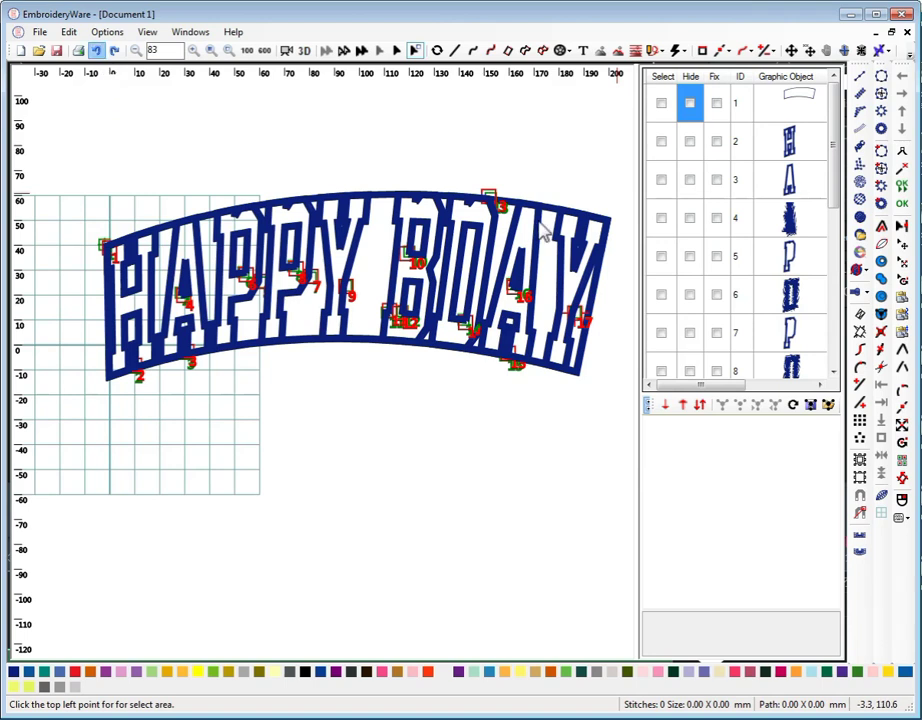
pyautogui.click(473, 228)
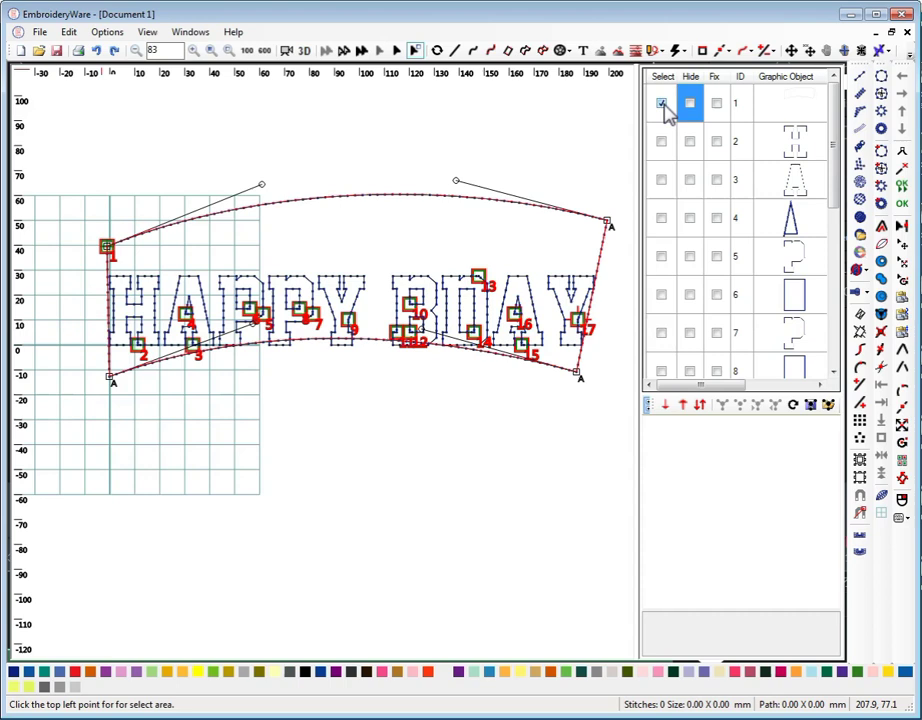
pyautogui.click(663, 104)
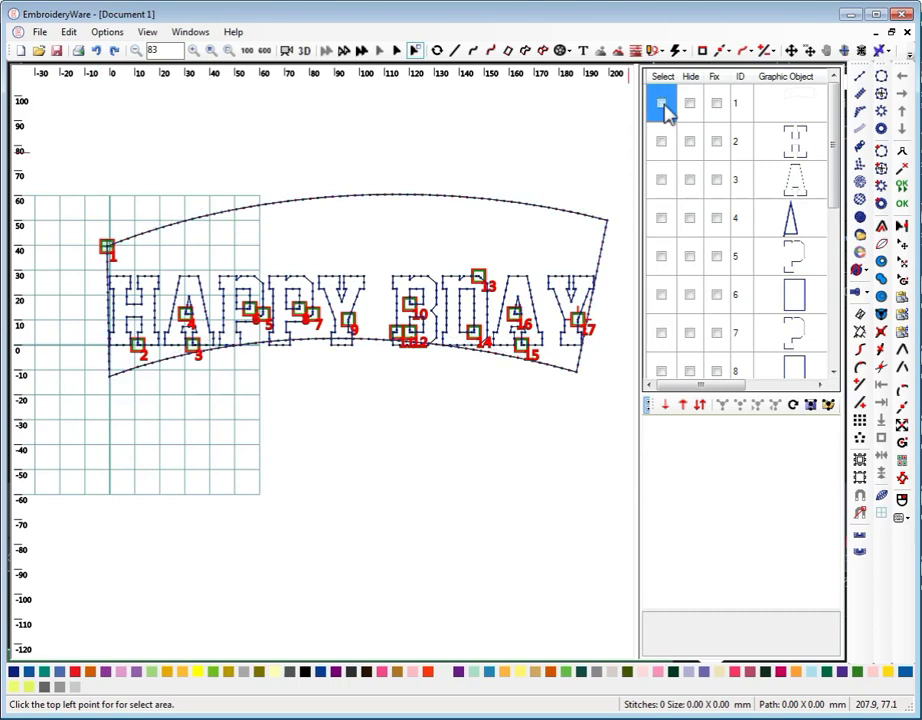
pyautogui.click(664, 106)
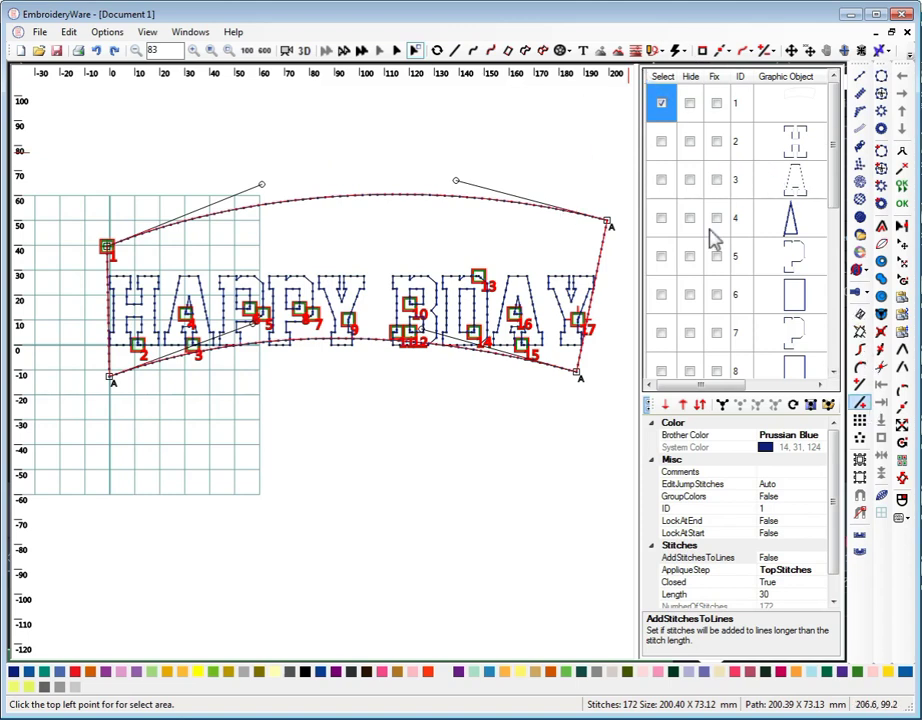
# - Remove all endpoint anchors from the envelope and add a new point on its top curve
pyautogui.click(722, 50)
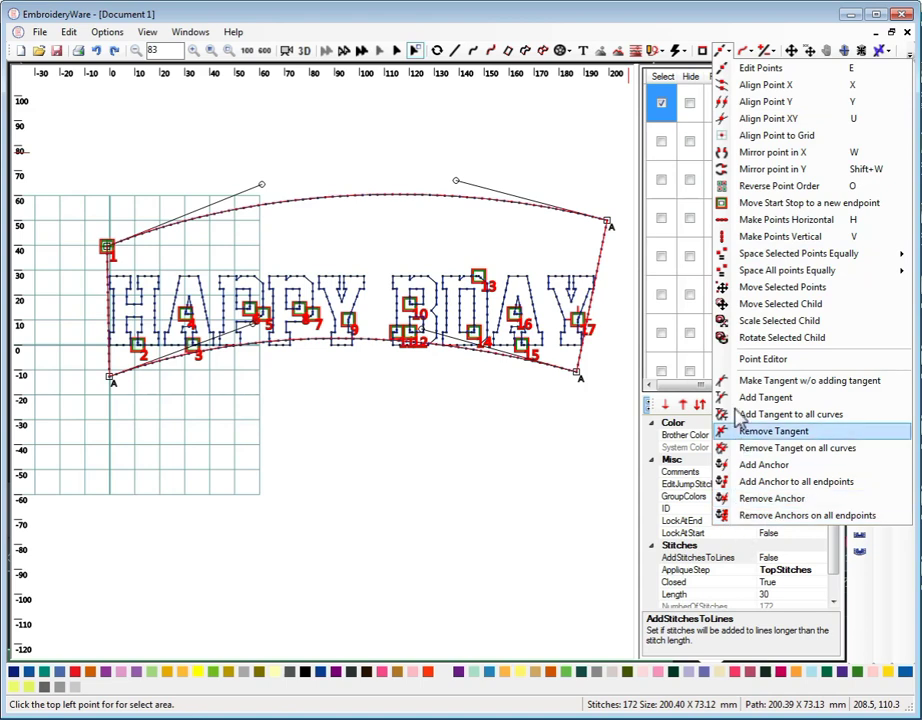
pyautogui.click(745, 515)
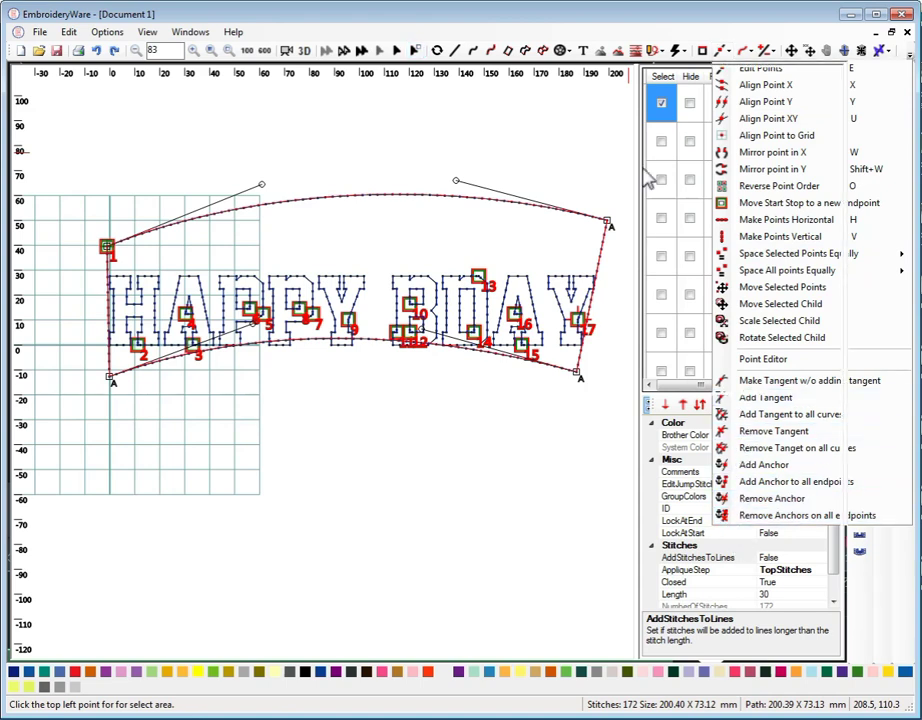
pyautogui.click(607, 221)
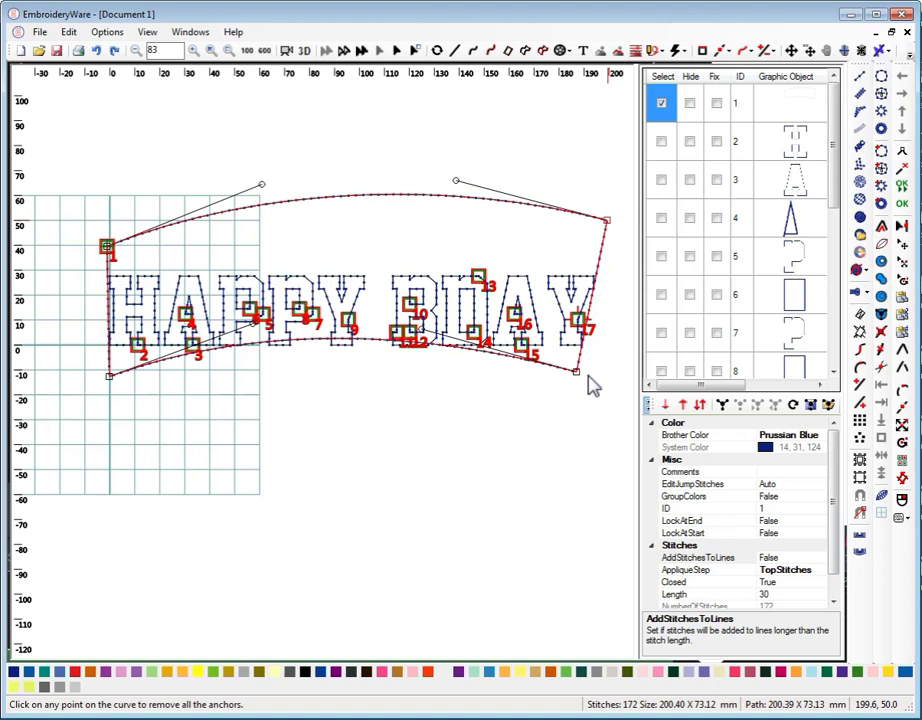
pyautogui.click(862, 368)
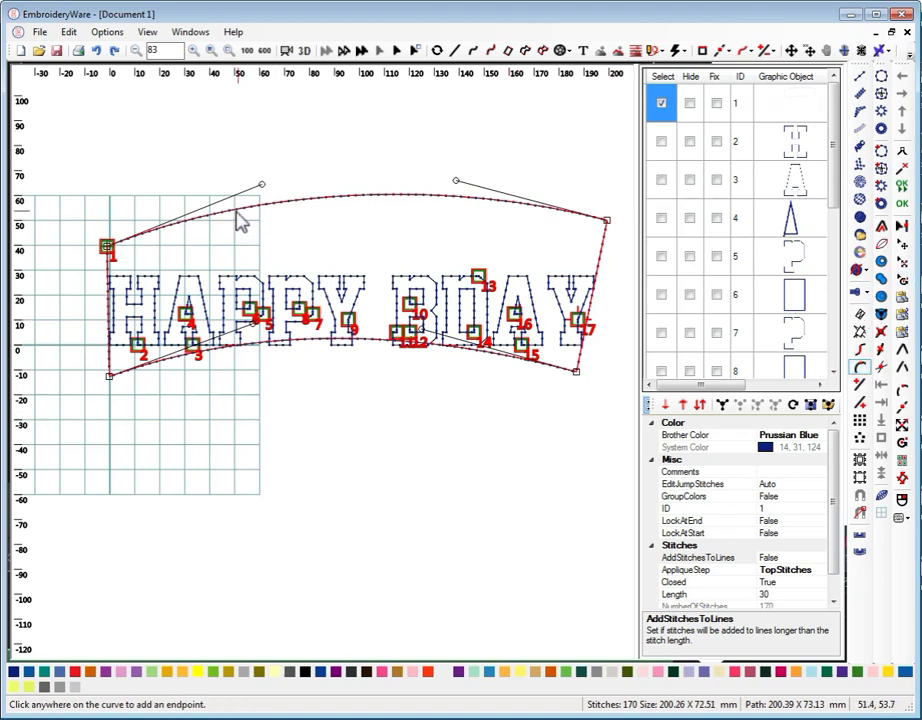
pyautogui.click(421, 203)
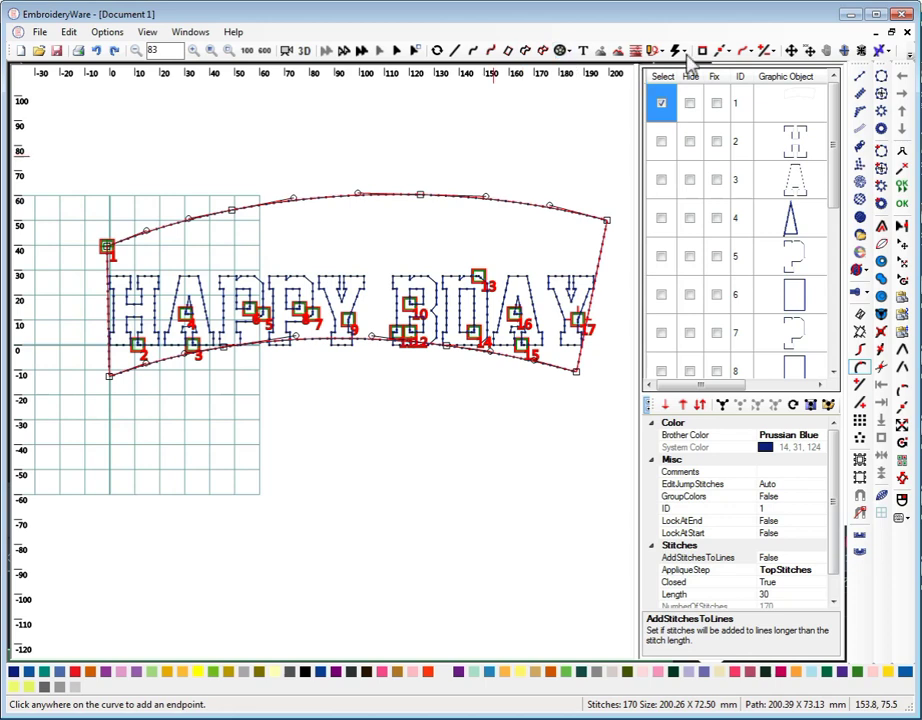
# - Lower two points on the envelope's top edge, middle and left, to form dips
pyautogui.click(724, 52)
pyautogui.click(740, 68)
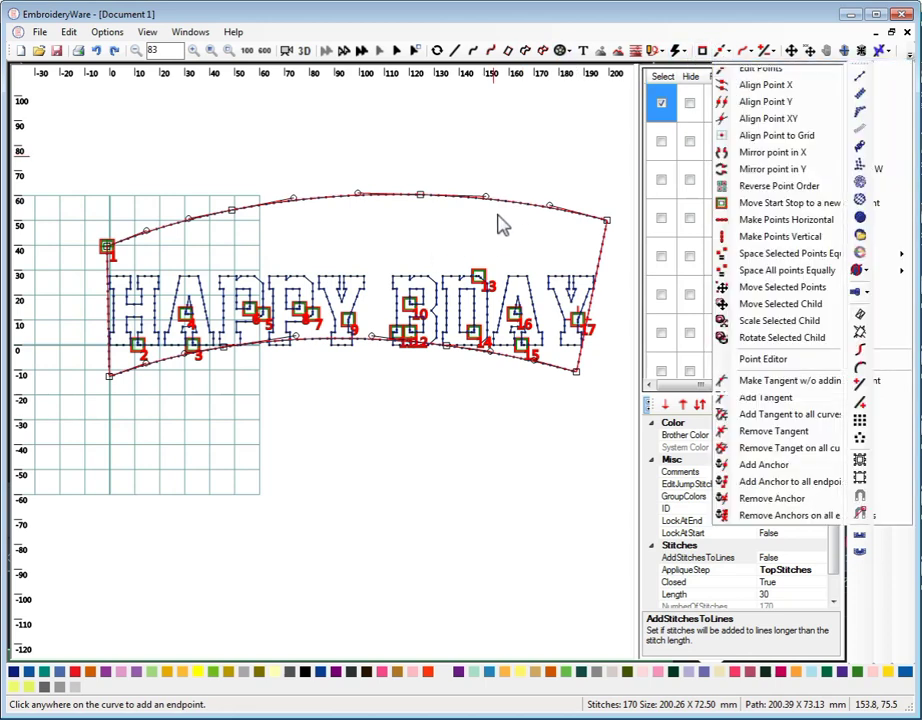
pyautogui.click(421, 196)
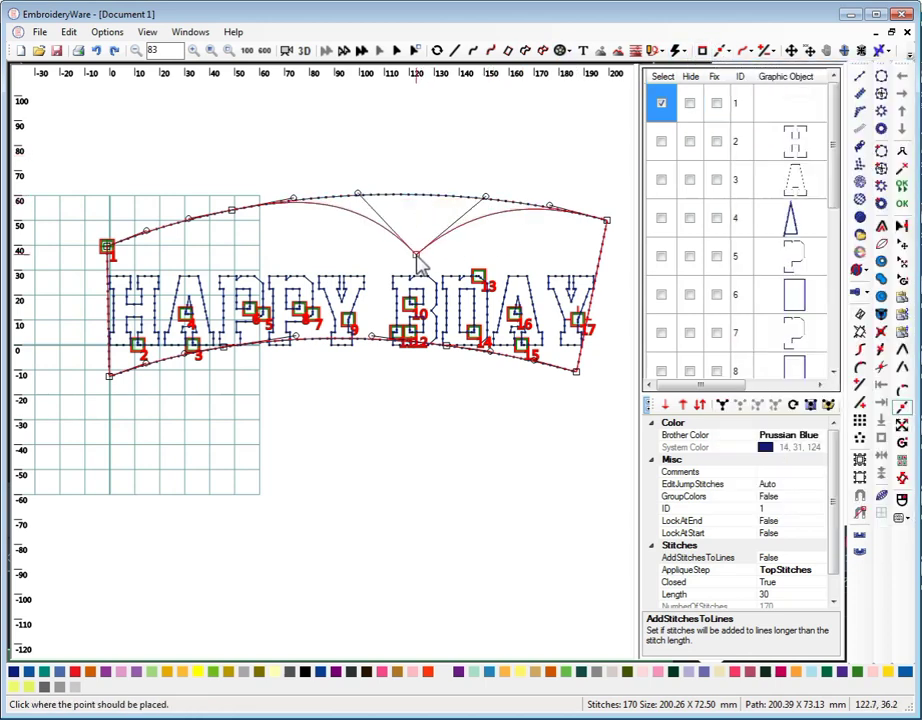
pyautogui.click(416, 253)
pyautogui.click(233, 211)
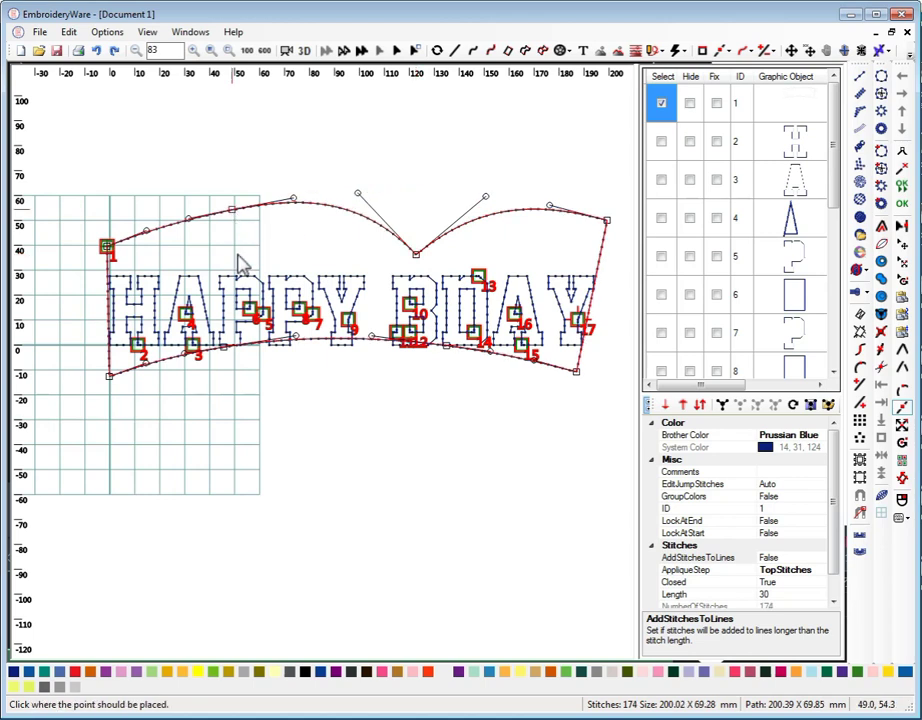
pyautogui.click(238, 256)
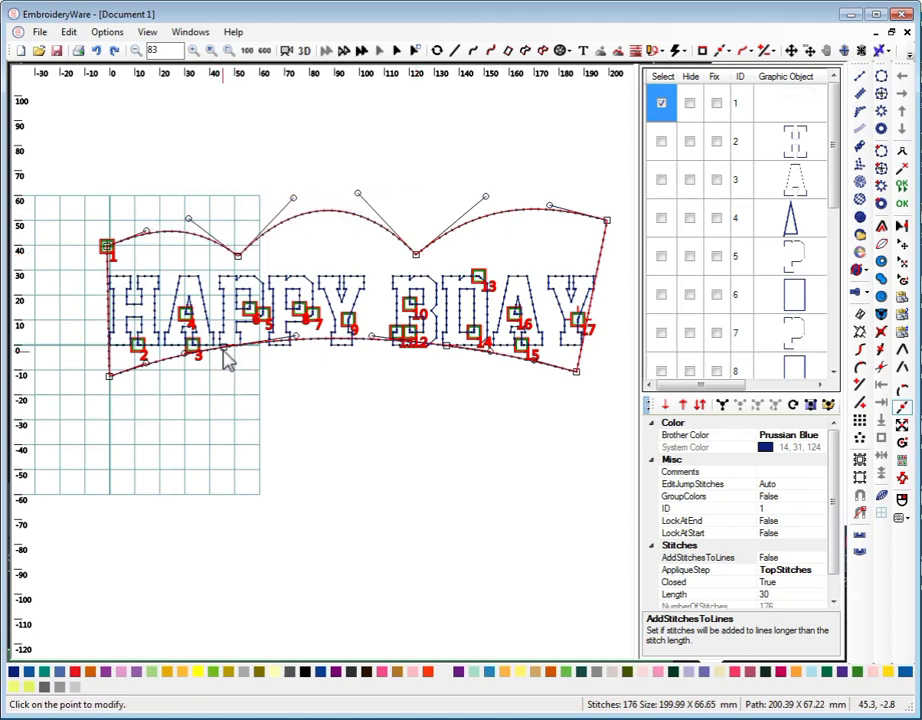
# - Lower two points on the bottom edge, left and middle, so it bulges into waves
pyautogui.click(224, 350)
pyautogui.click(251, 389)
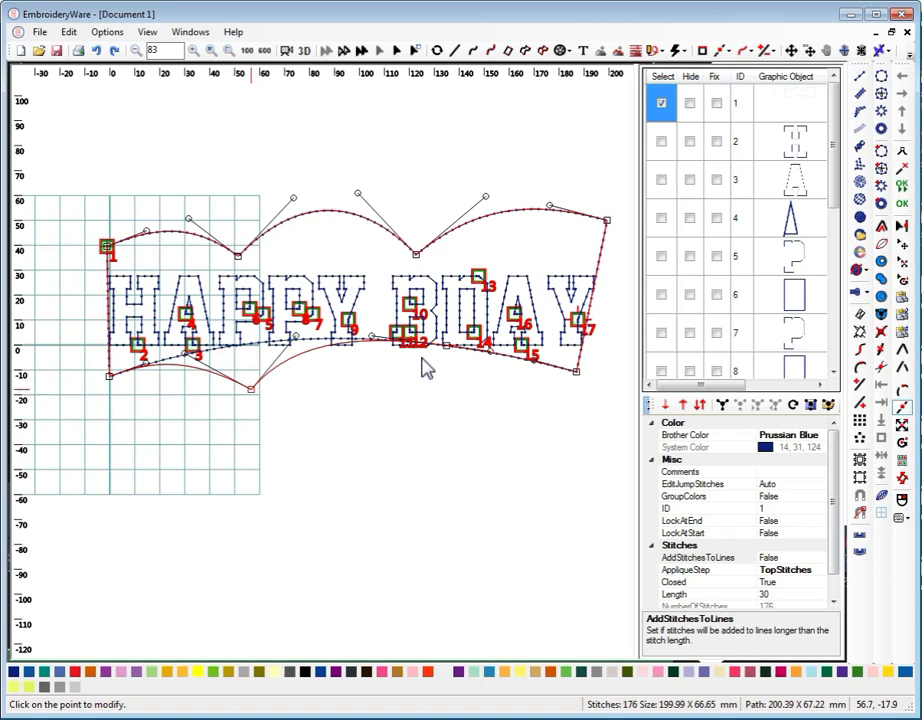
pyautogui.click(446, 348)
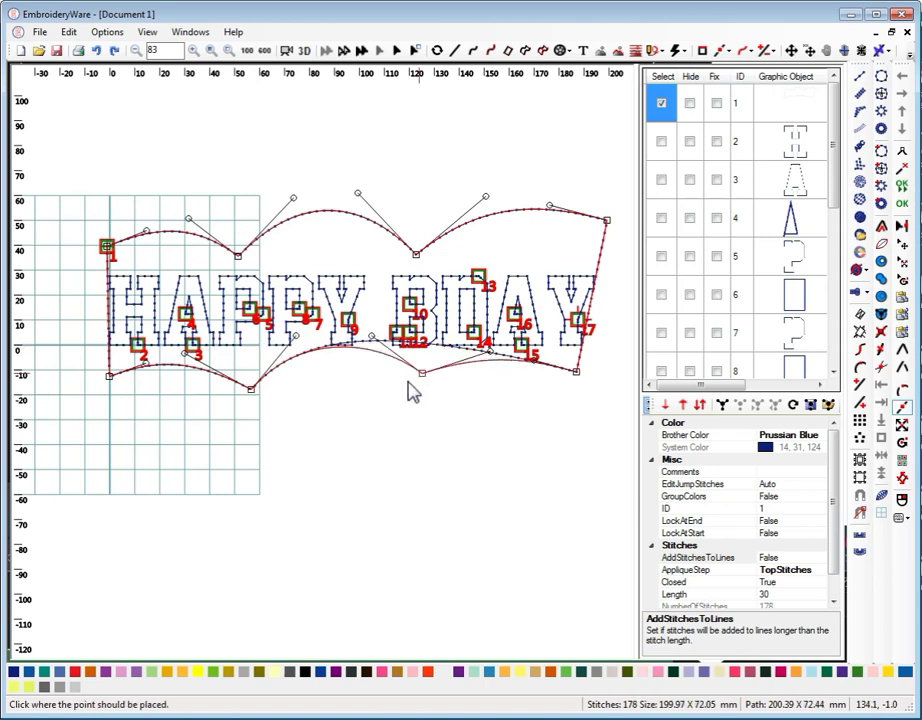
pyautogui.click(409, 381)
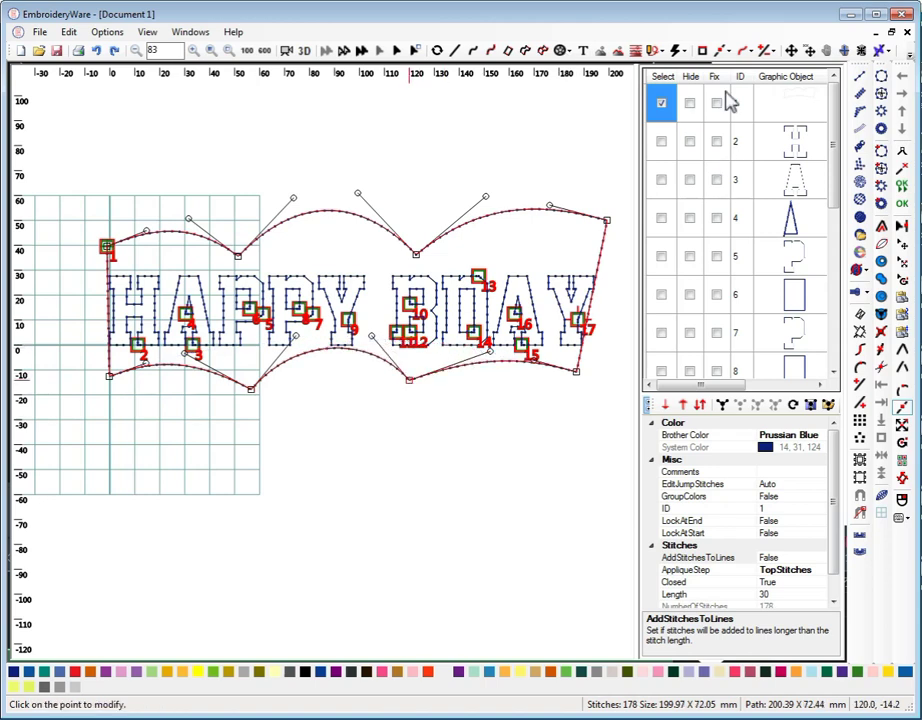
# - Select the wavy envelope and all HAPPY BDAY letters, apply Envelope Transformation, then reselect object 1
pyautogui.click(672, 86)
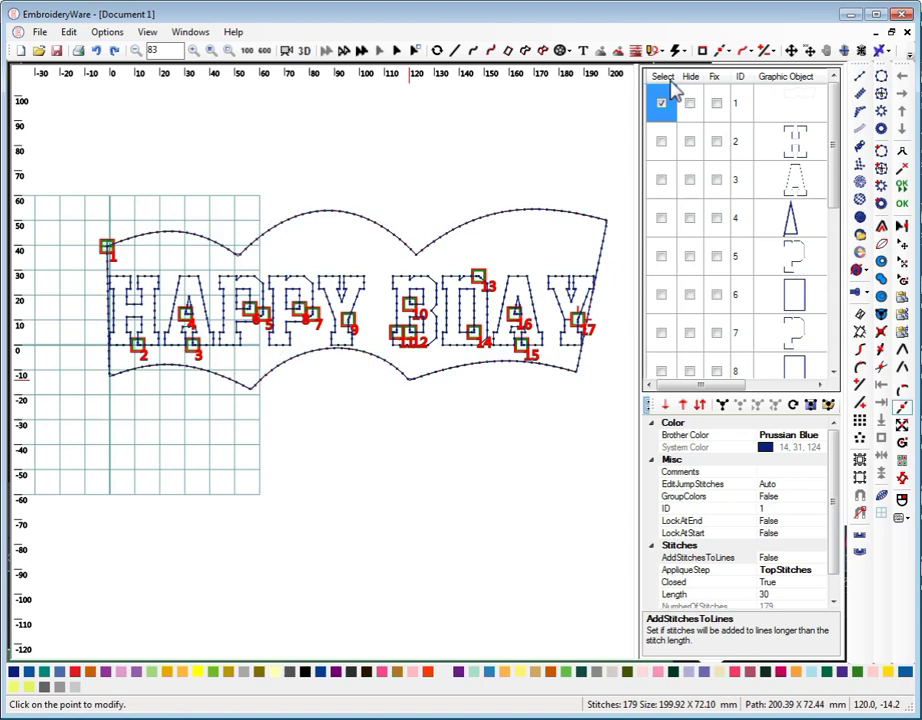
pyautogui.click(672, 84)
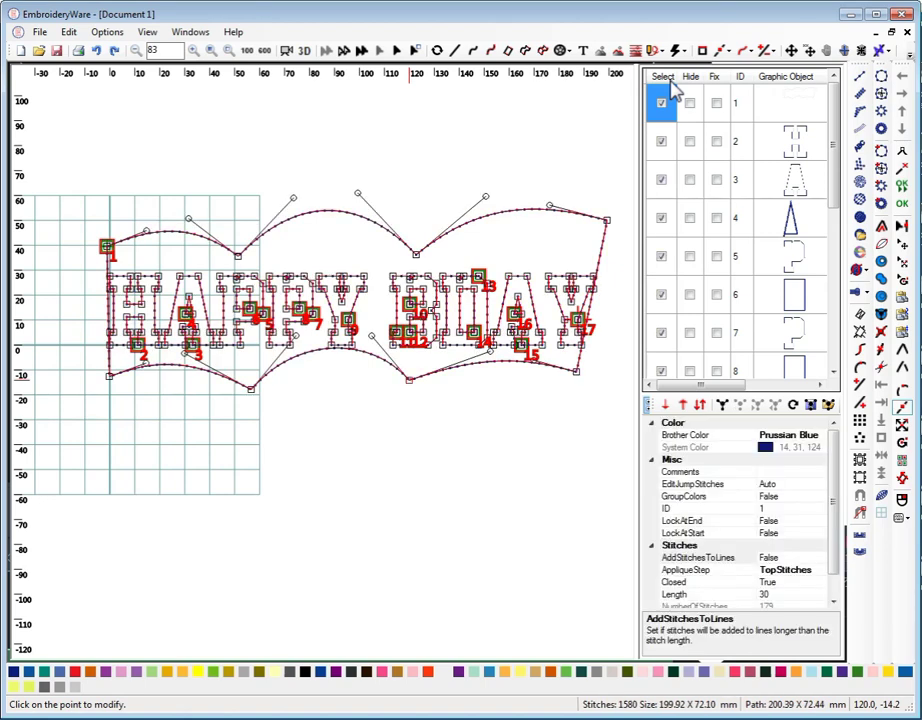
pyautogui.click(767, 51)
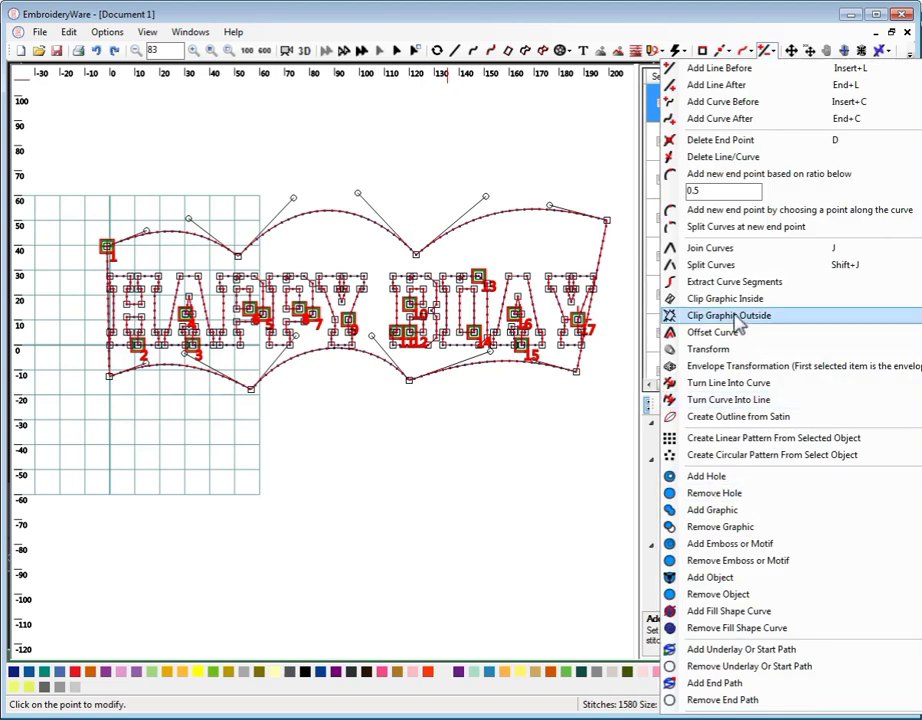
pyautogui.click(730, 366)
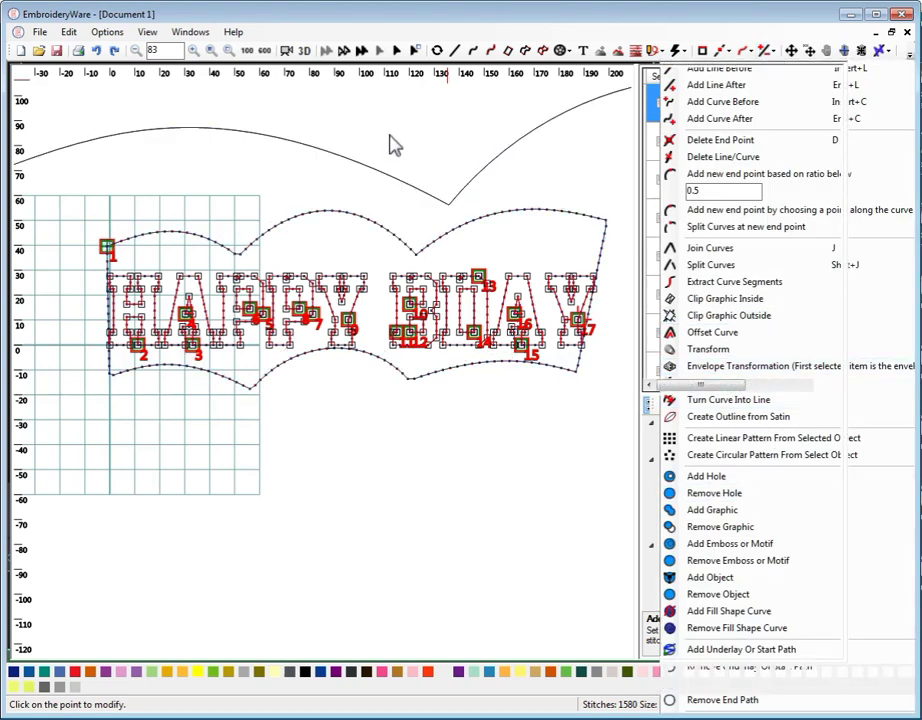
pyautogui.click(576, 474)
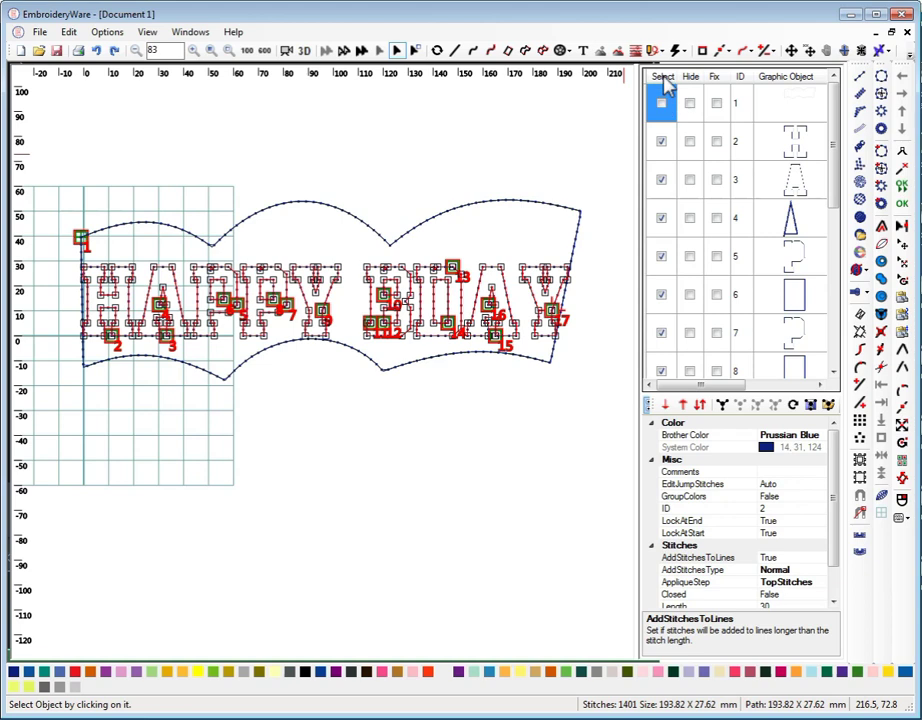
pyautogui.click(661, 103)
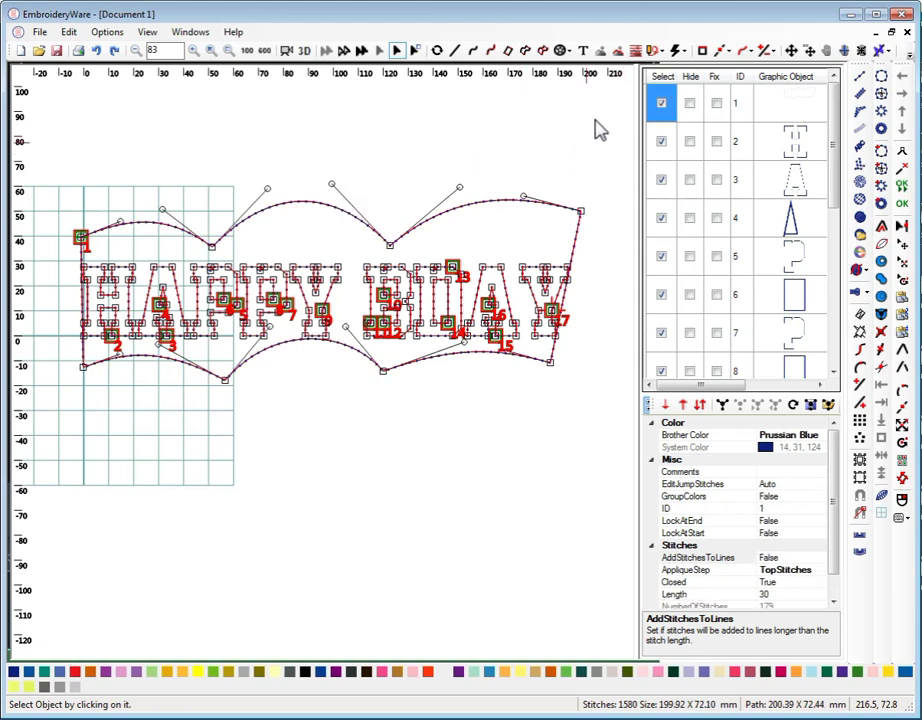
# - Add anchors to the wavy envelope's top-right and bottom-right endpoints
pyautogui.click(729, 50)
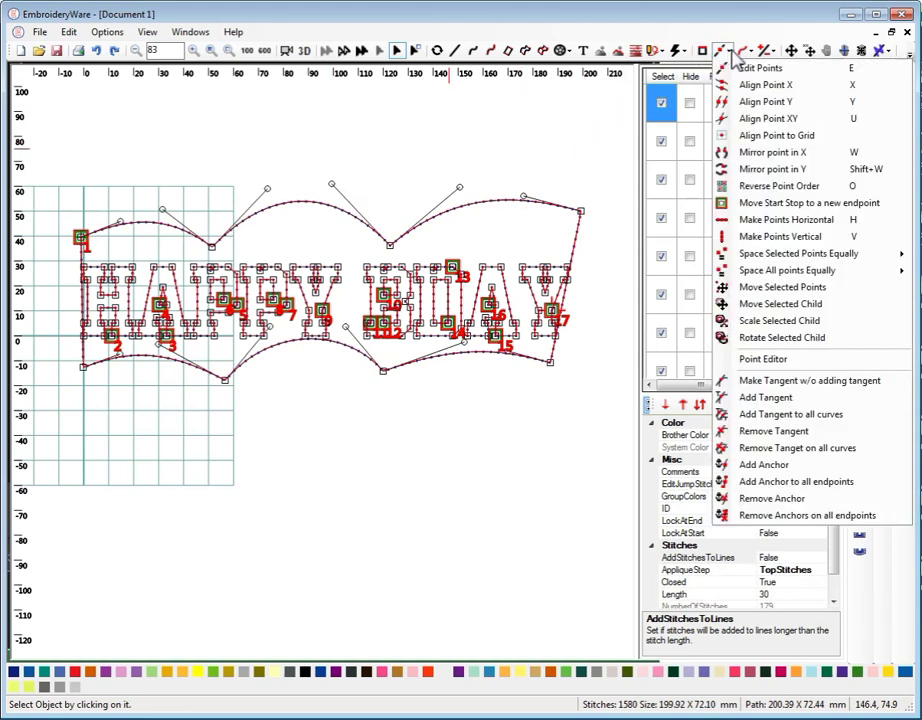
pyautogui.click(762, 466)
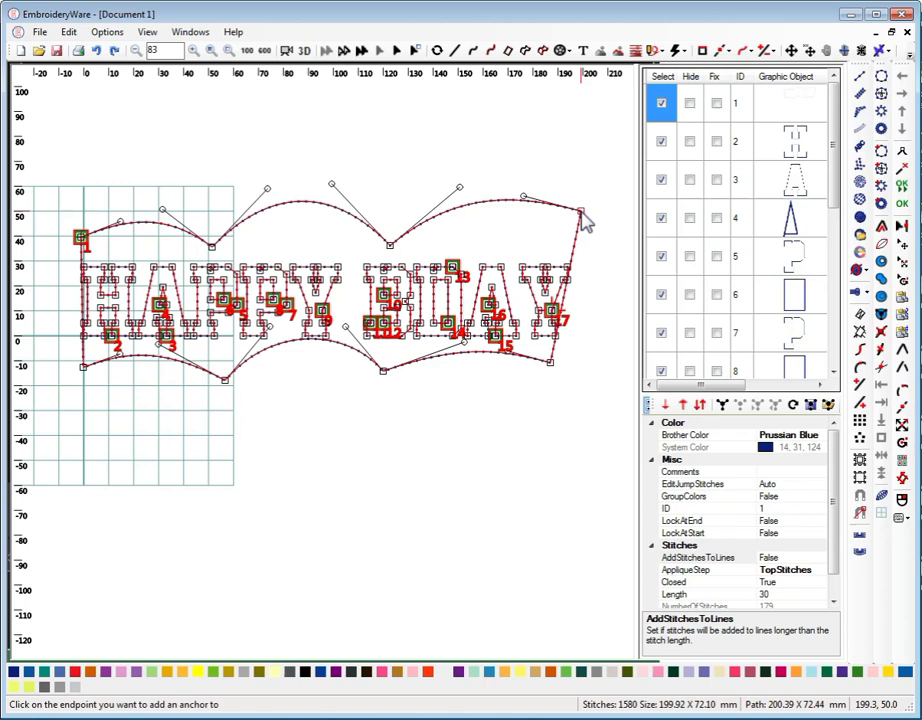
pyautogui.click(551, 363)
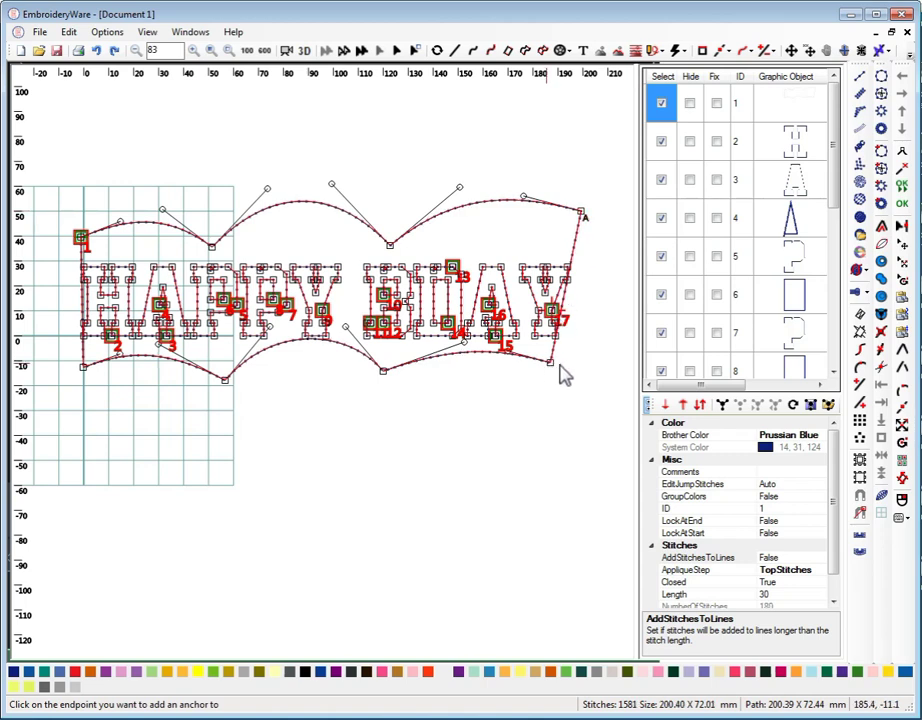
pyautogui.click(85, 374)
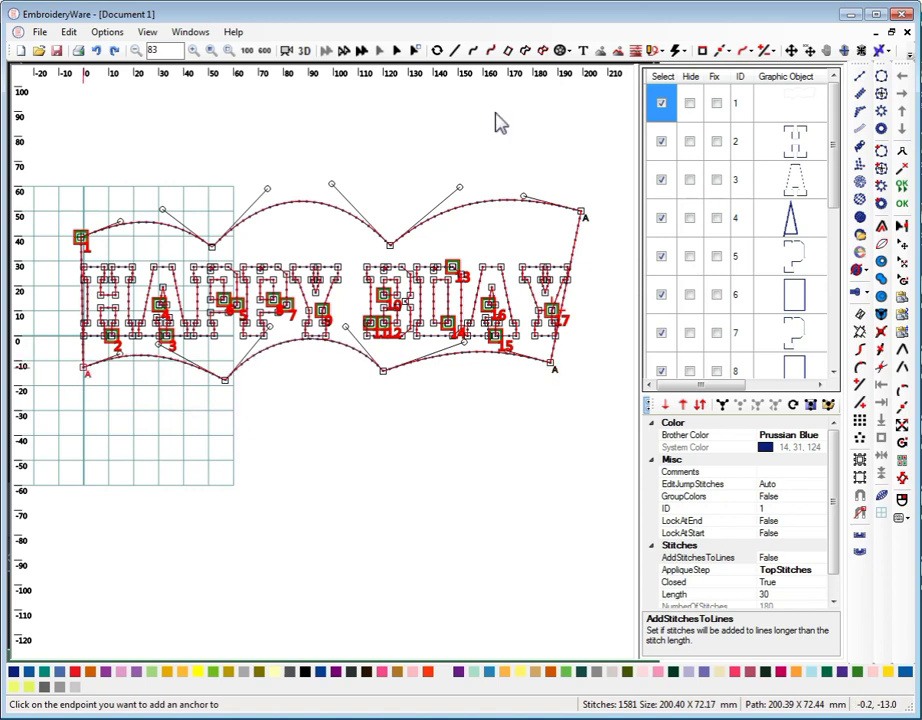
# - Apply Envelope Transformation to the lettering, preview it in 3D, and hide envelope object 1
pyautogui.click(772, 57)
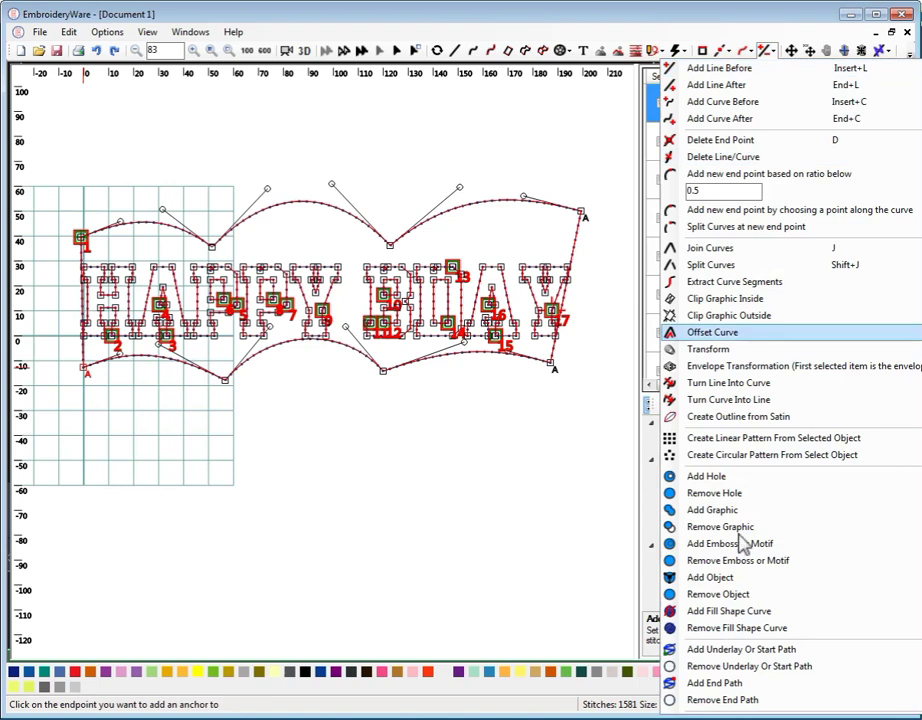
pyautogui.click(742, 368)
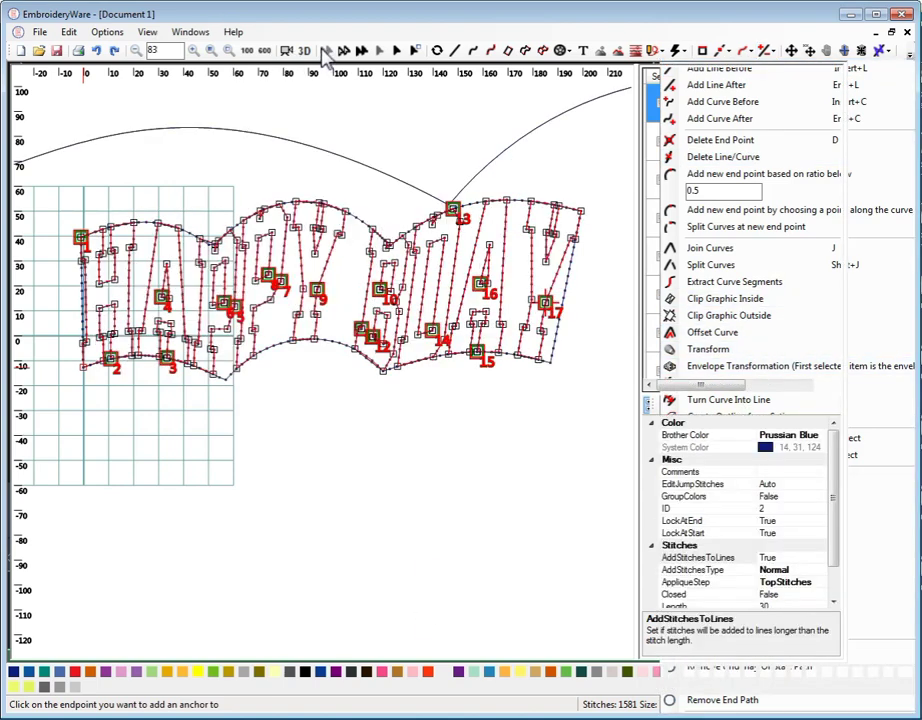
pyautogui.click(305, 51)
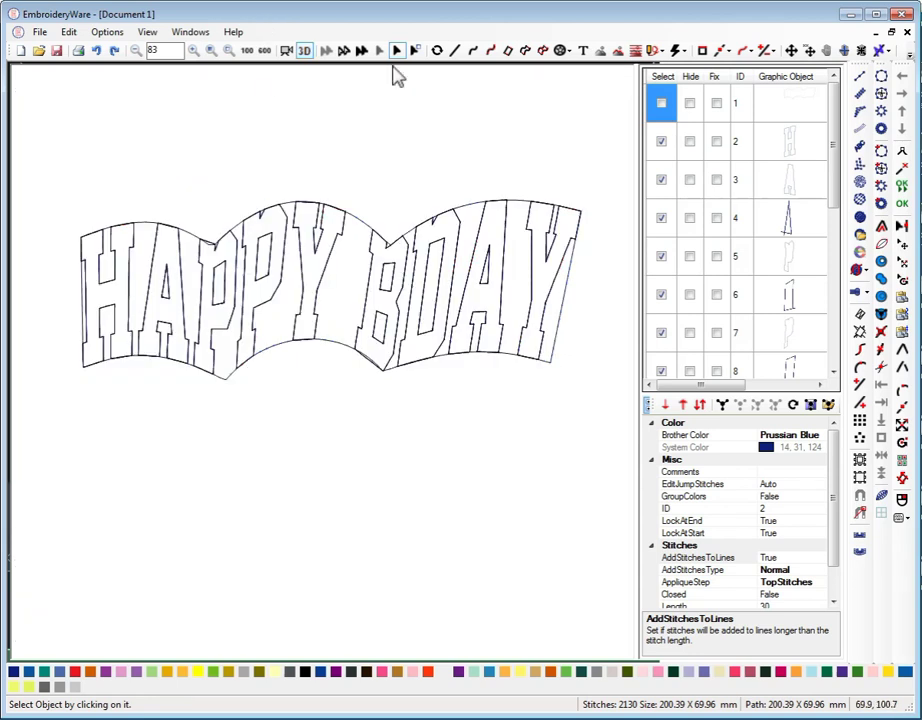
pyautogui.click(691, 107)
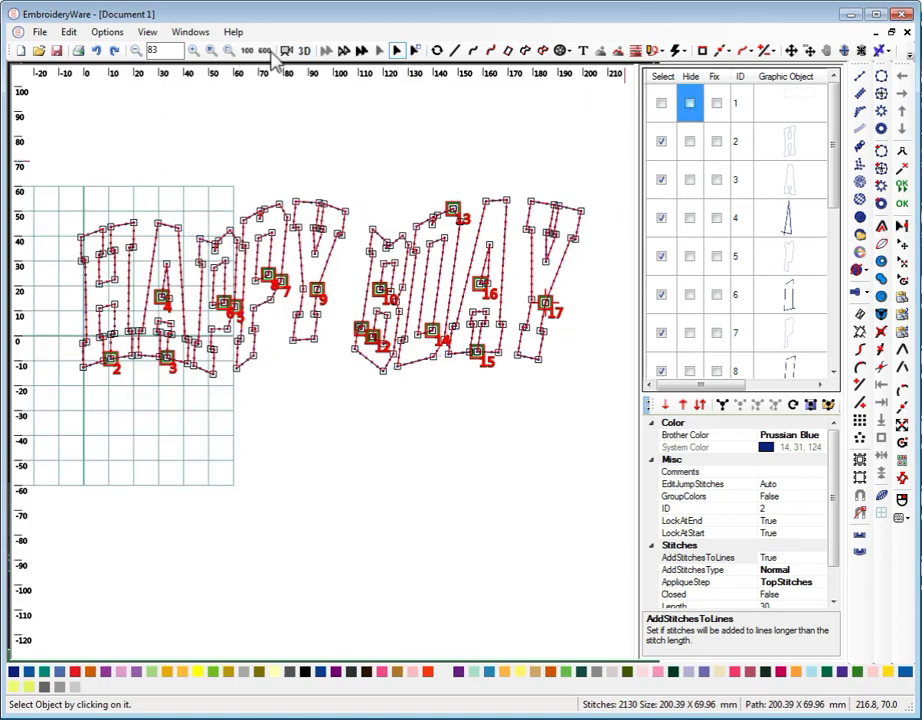
pyautogui.click(304, 51)
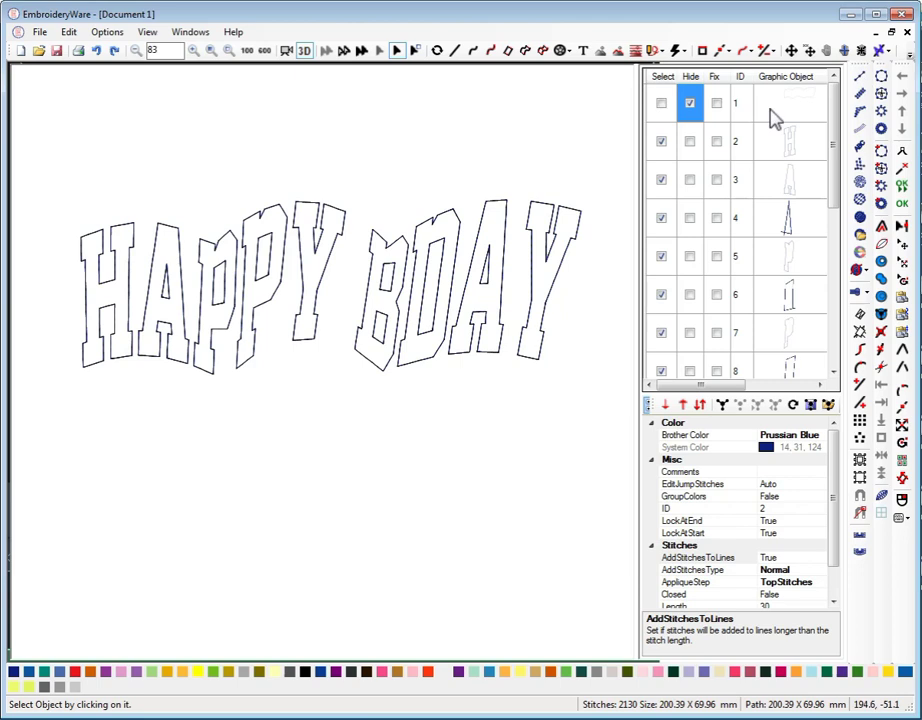
pyautogui.click(690, 102)
pyautogui.click(690, 103)
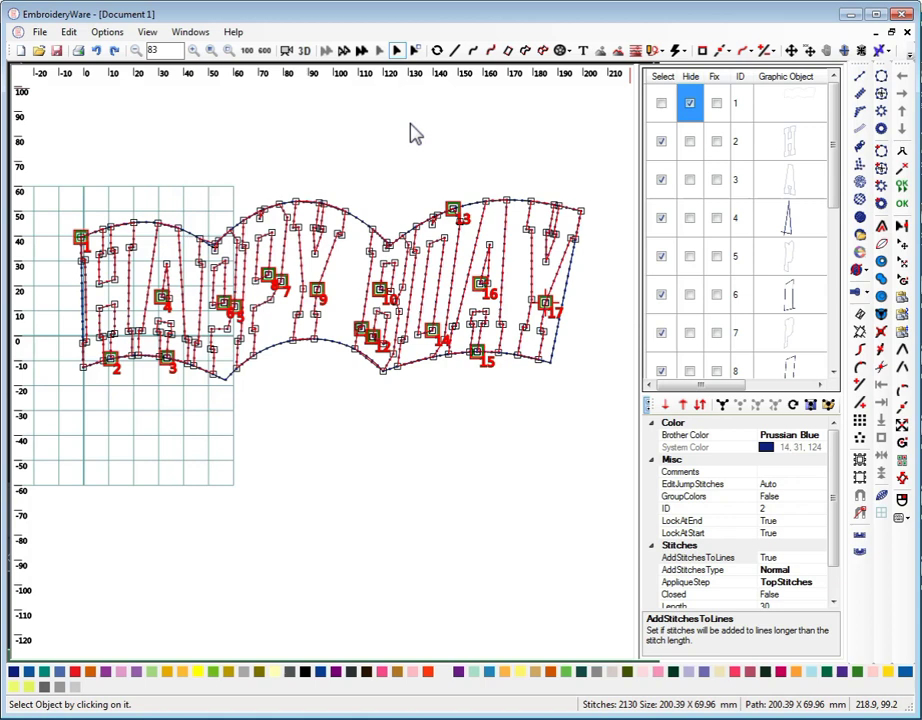
# - Undo the envelope warp and clear all object selections
pyautogui.click(98, 51)
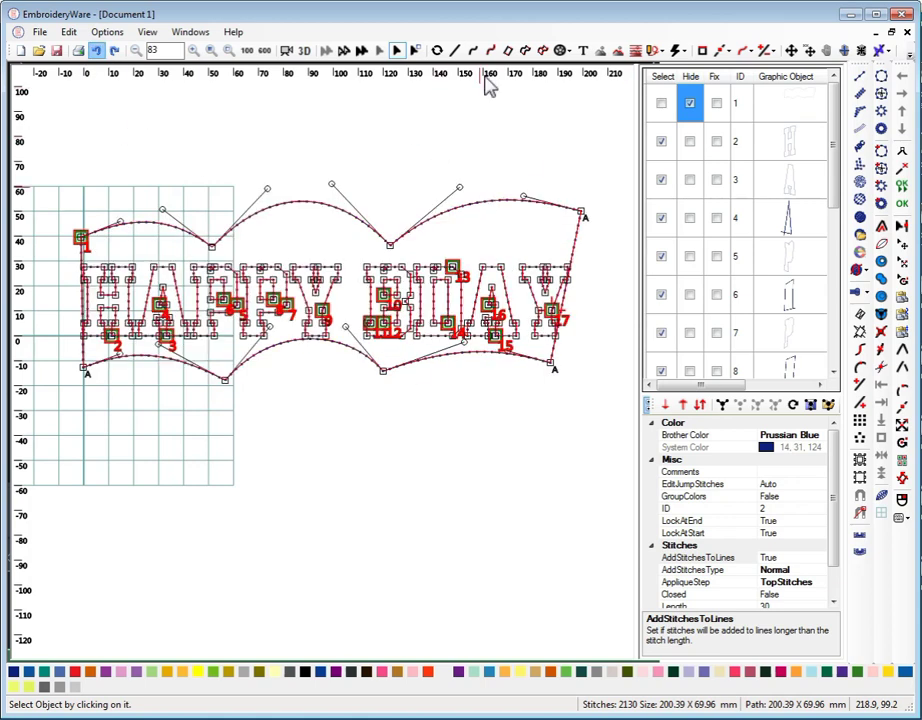
pyautogui.click(660, 78)
pyautogui.click(661, 103)
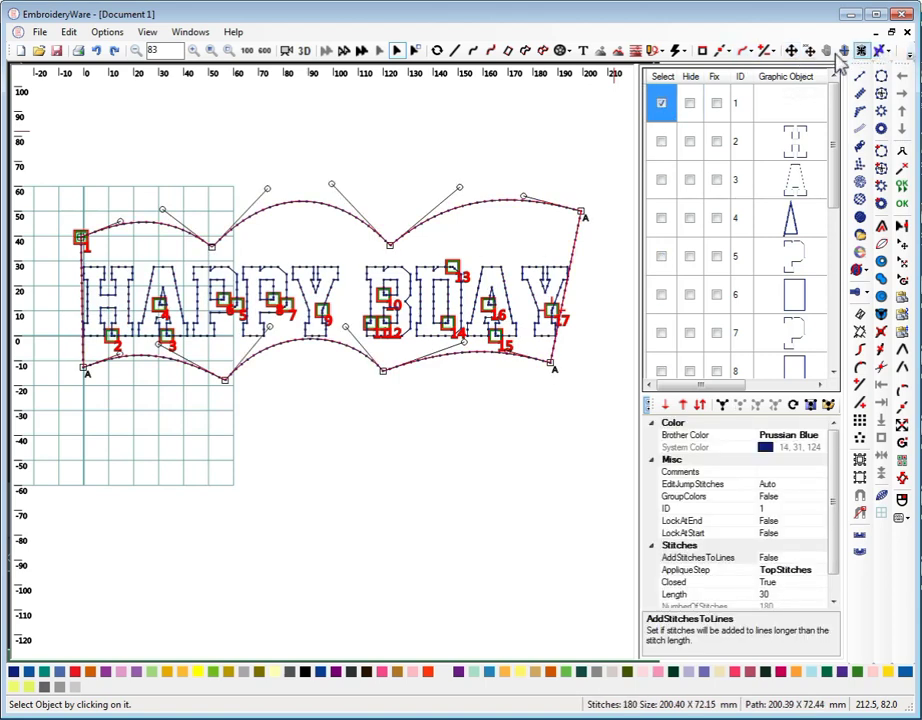
# - Select only the wavy envelope shape and delete it
pyautogui.click(910, 52)
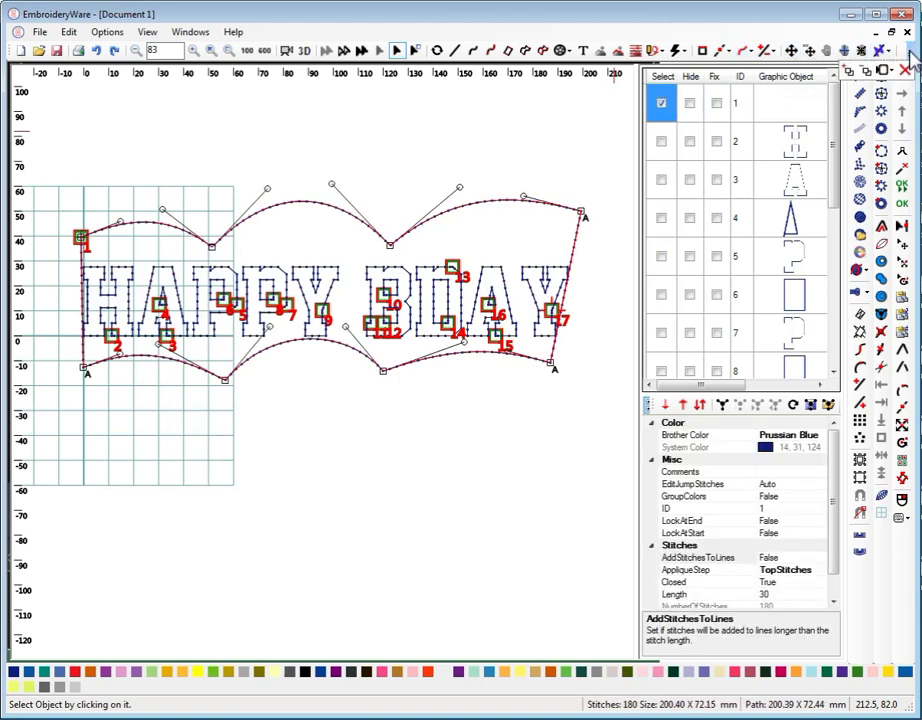
pyautogui.click(325, 248)
pyautogui.press('Delete')
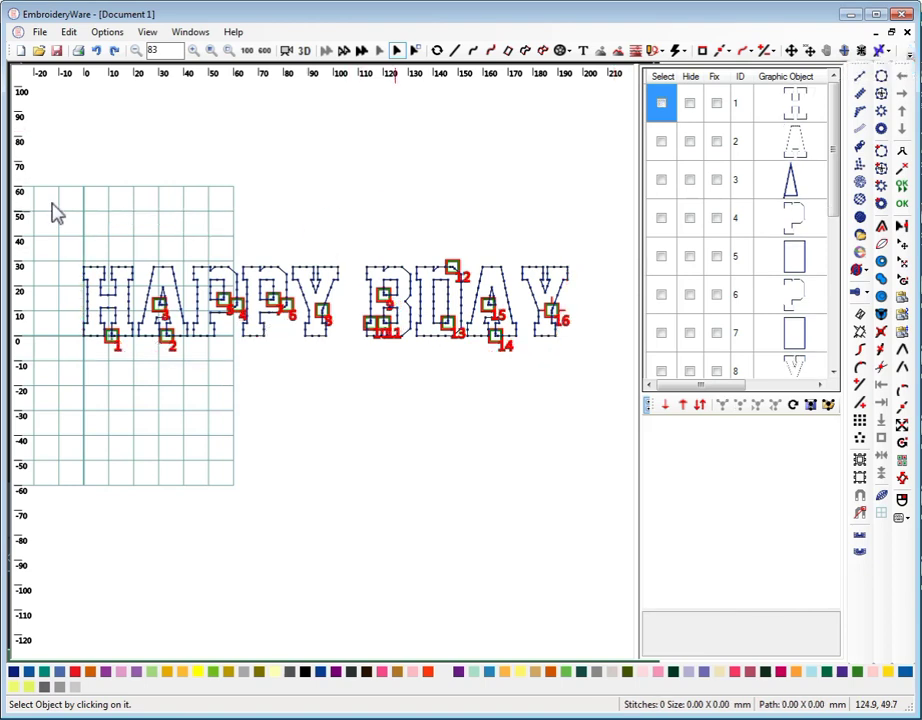
# - Draw a Line-tool trapezoid around HAPPY BDAY, narrow at top and wide below the letters, then end drawing
pyautogui.click(455, 51)
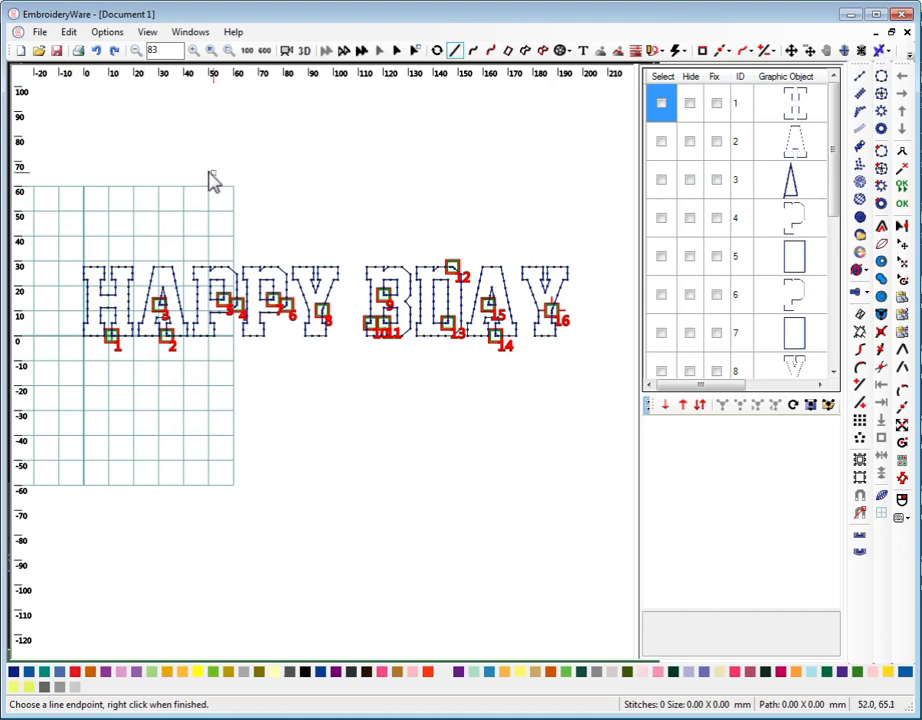
pyautogui.click(445, 165)
pyautogui.click(594, 361)
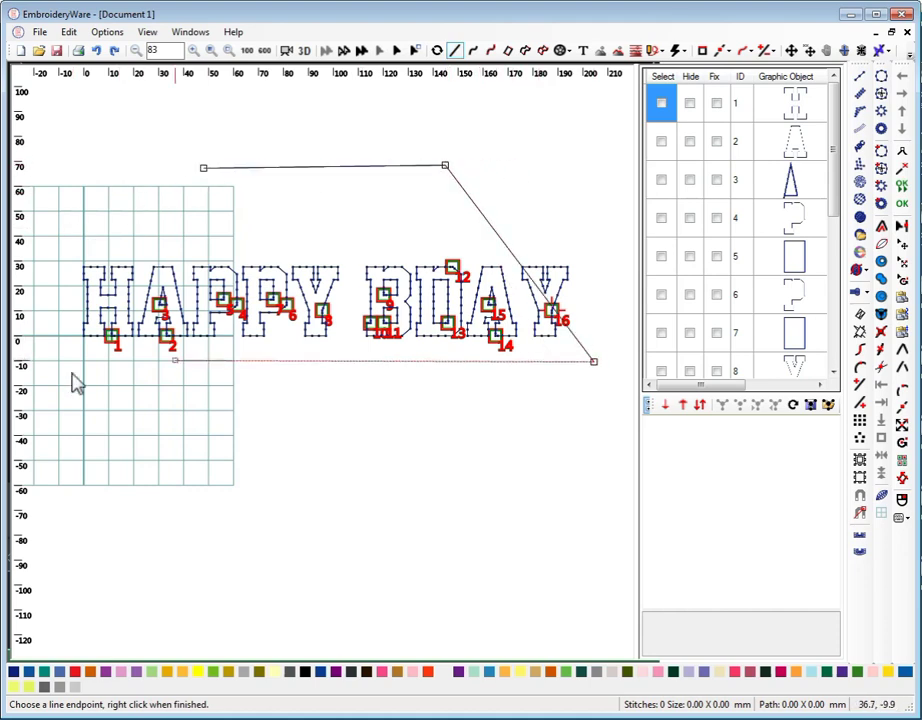
pyautogui.click(86, 357)
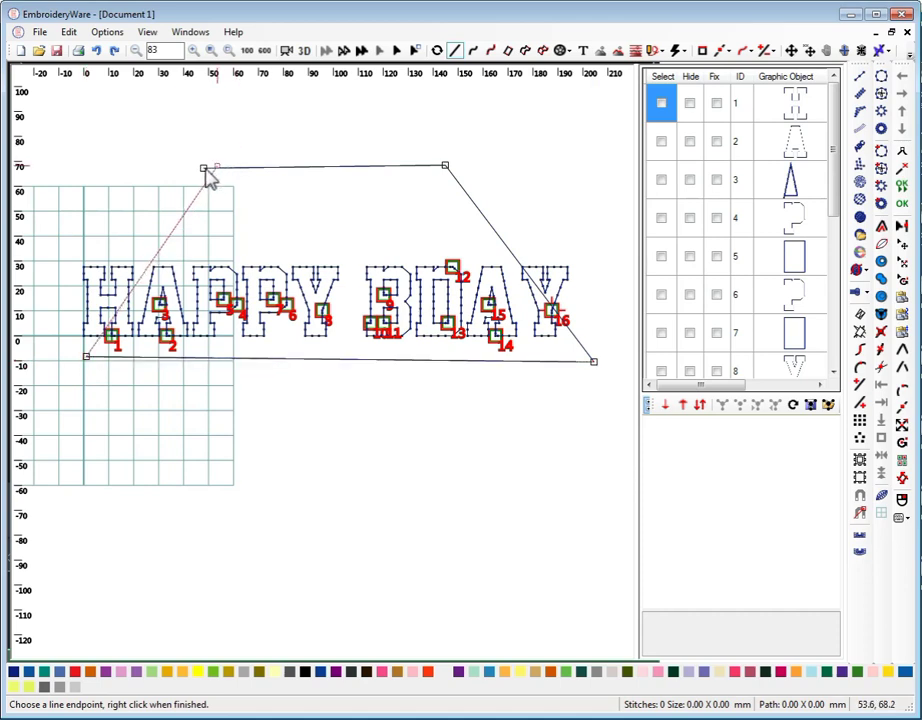
pyautogui.rightClick(204, 174)
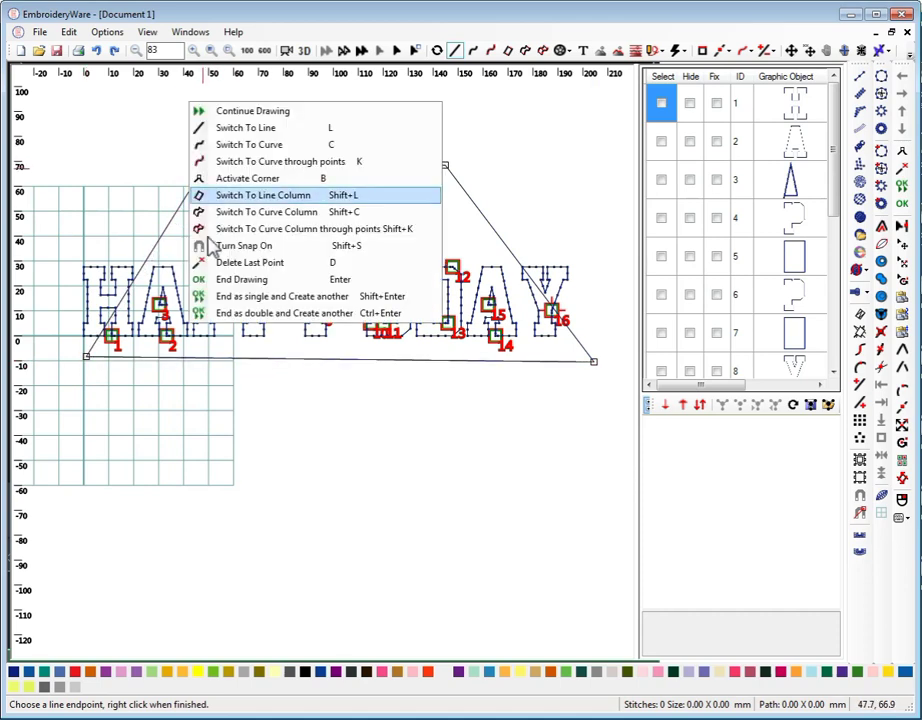
pyautogui.click(205, 277)
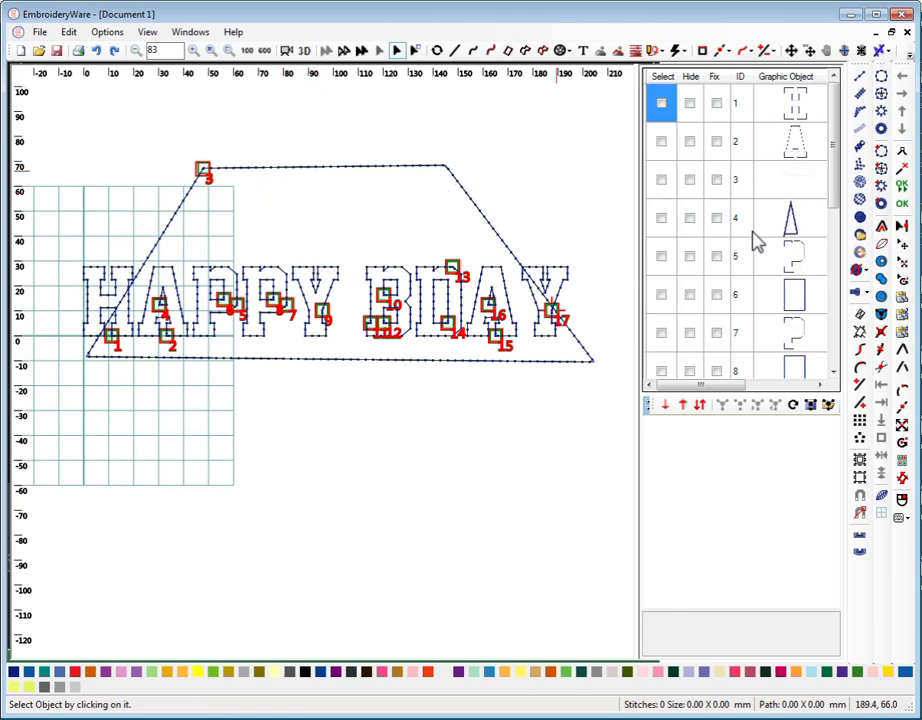
# - Move the new trapezoid (object 3) to the top of the object order
pyautogui.click(661, 181)
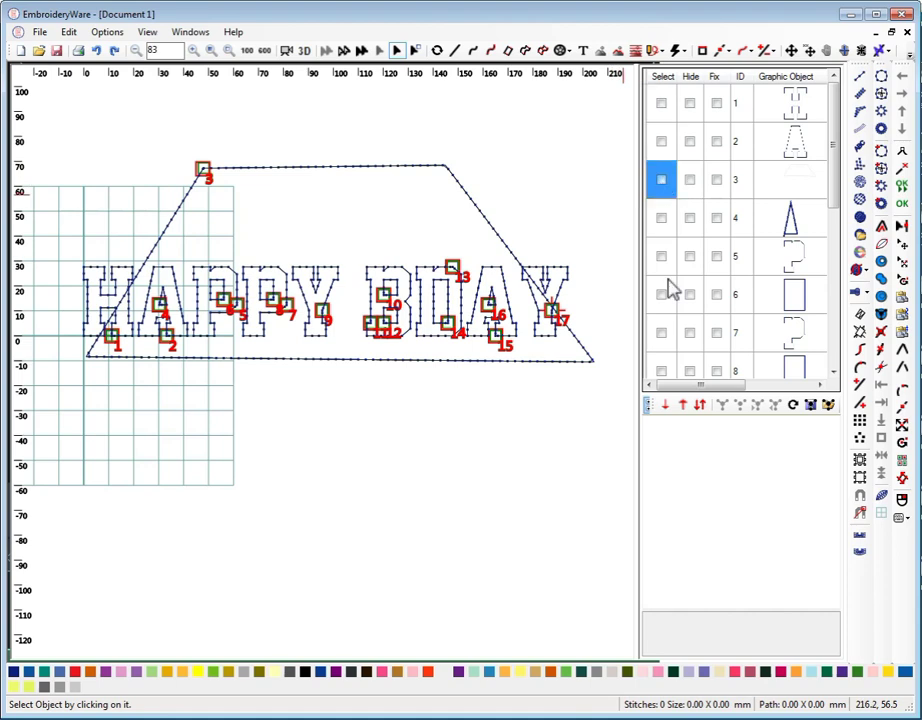
pyautogui.click(683, 405)
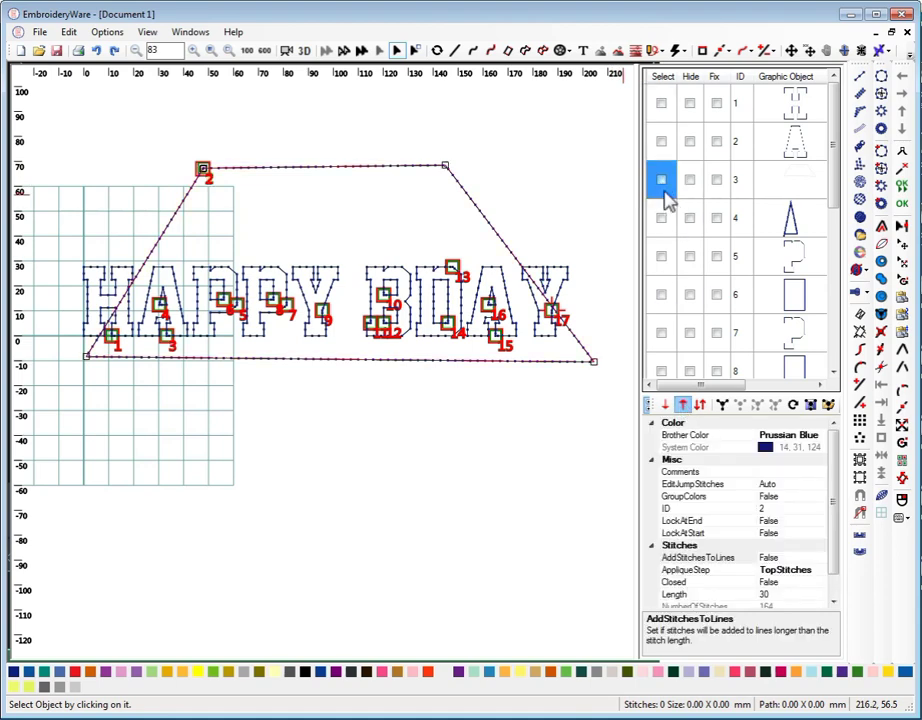
pyautogui.click(661, 180)
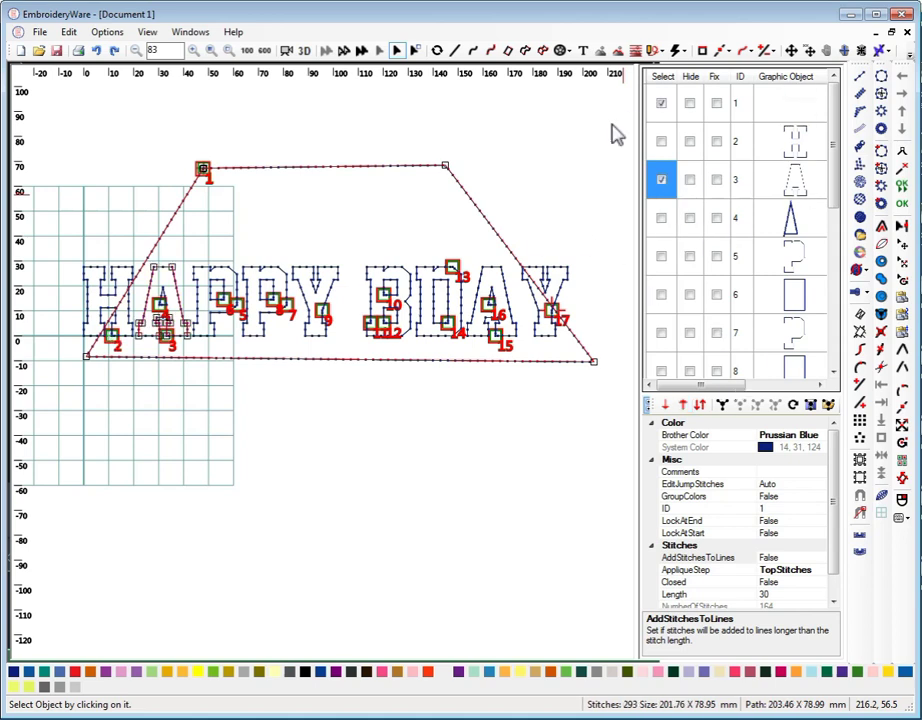
pyautogui.click(662, 182)
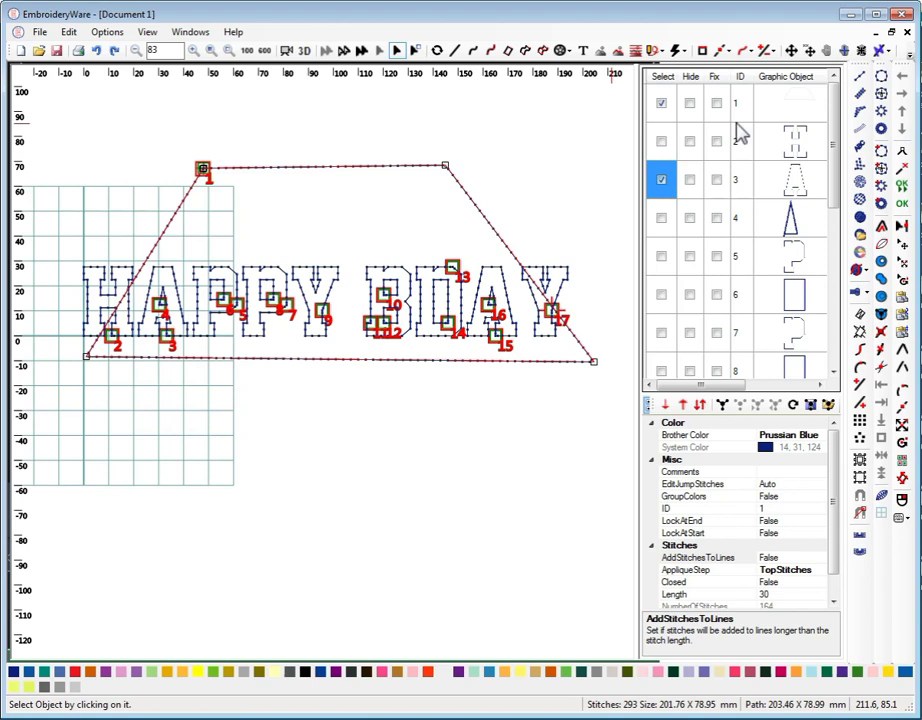
pyautogui.click(679, 178)
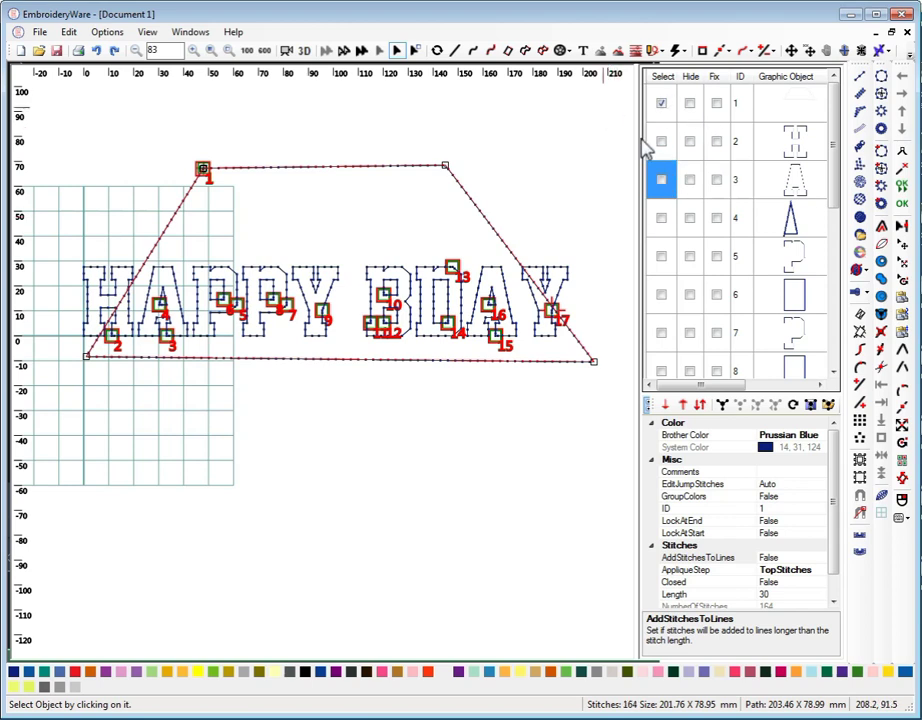
# - Add an anchor to the trapezoid's bottom-left endpoint
pyautogui.click(723, 51)
pyautogui.click(755, 303)
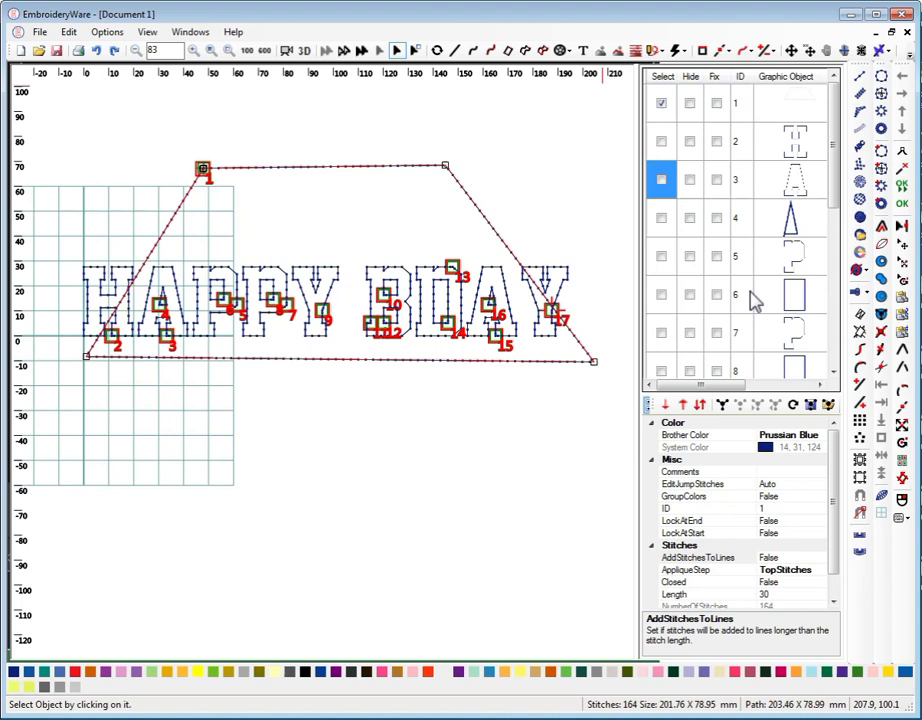
pyautogui.click(723, 50)
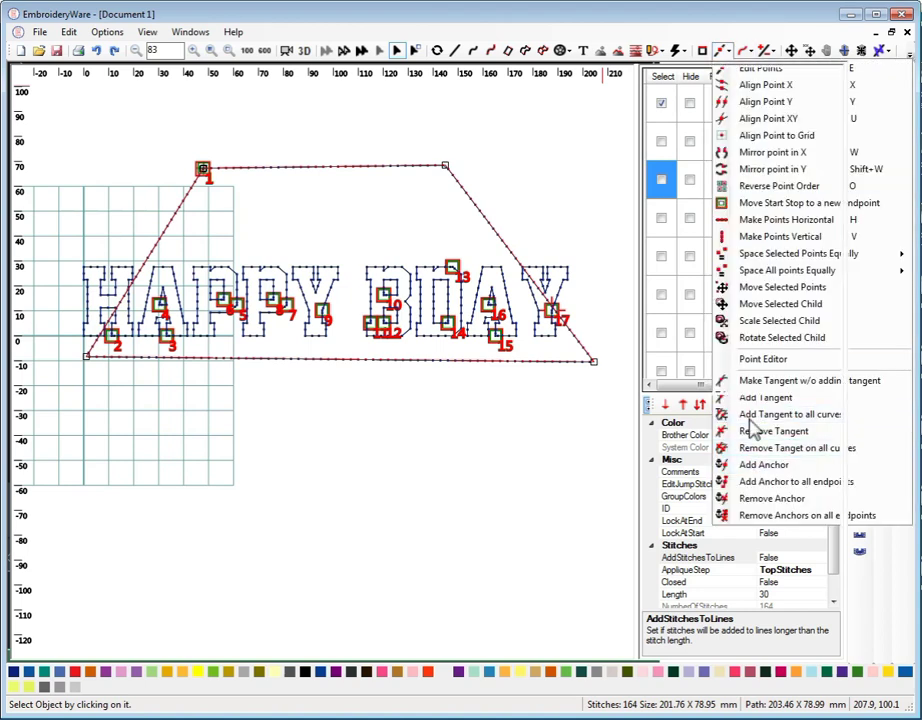
pyautogui.click(763, 465)
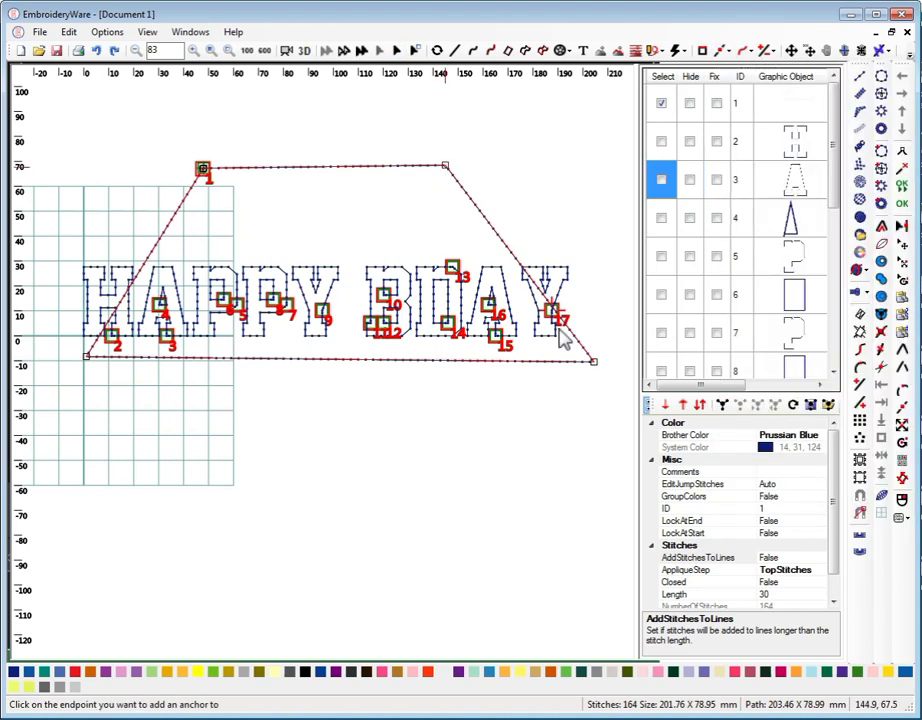
pyautogui.click(87, 358)
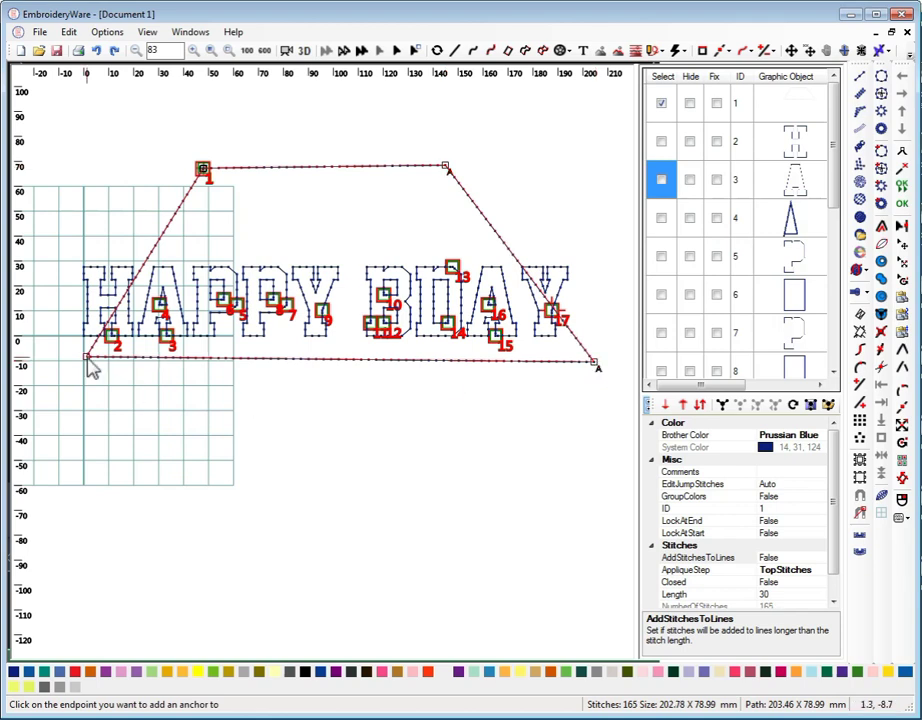
# - Warp all letters into the trapezoid with Envelope Transformation, hide object 1, and turn on 3D preview
pyautogui.click(665, 78)
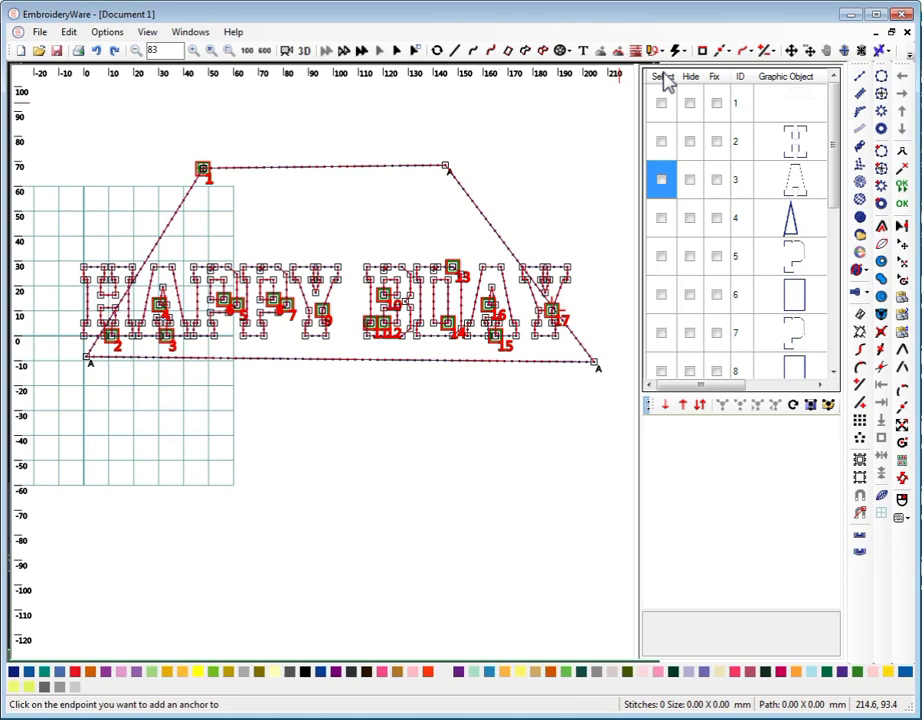
pyautogui.click(776, 53)
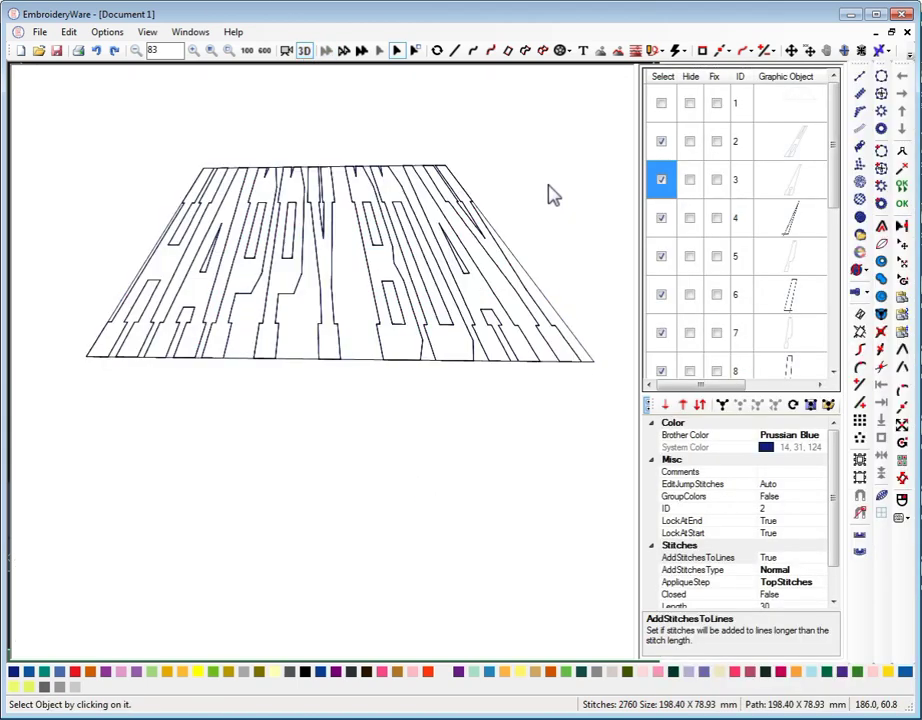
pyautogui.click(670, 86)
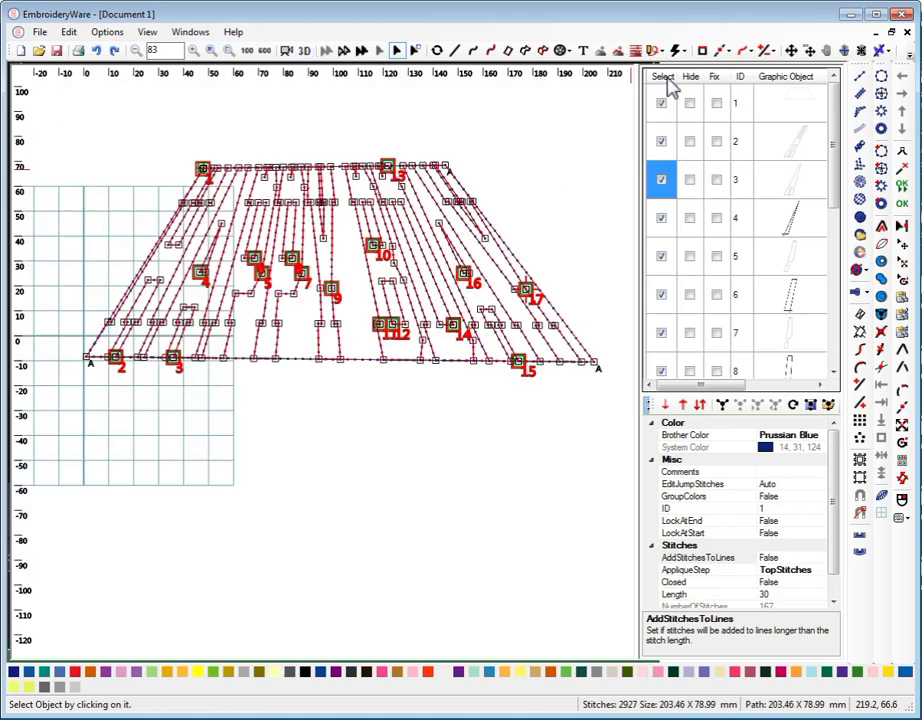
pyautogui.click(670, 86)
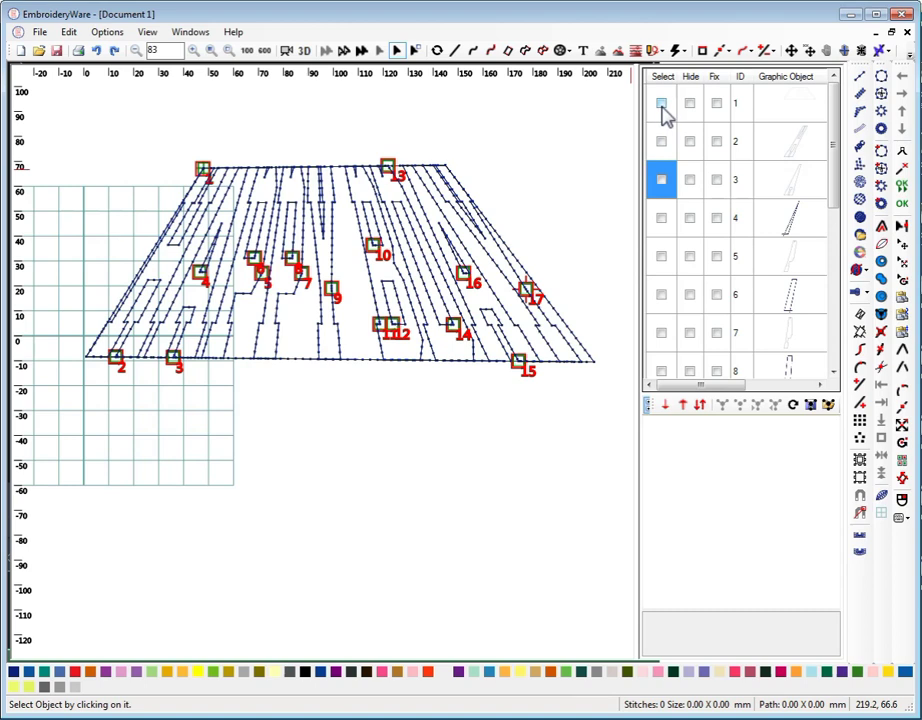
pyautogui.click(689, 104)
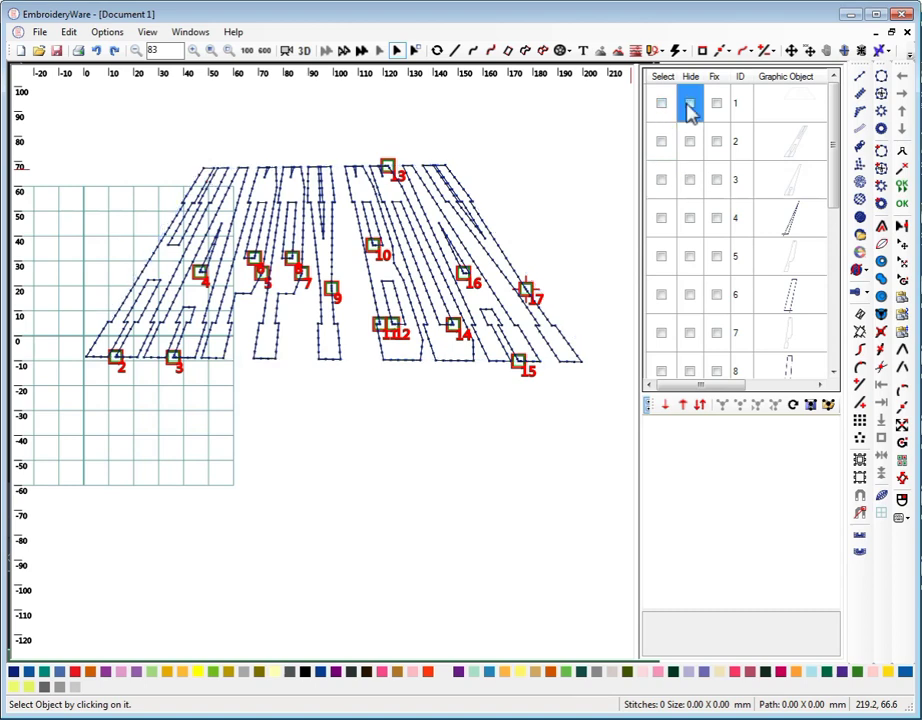
pyautogui.click(304, 50)
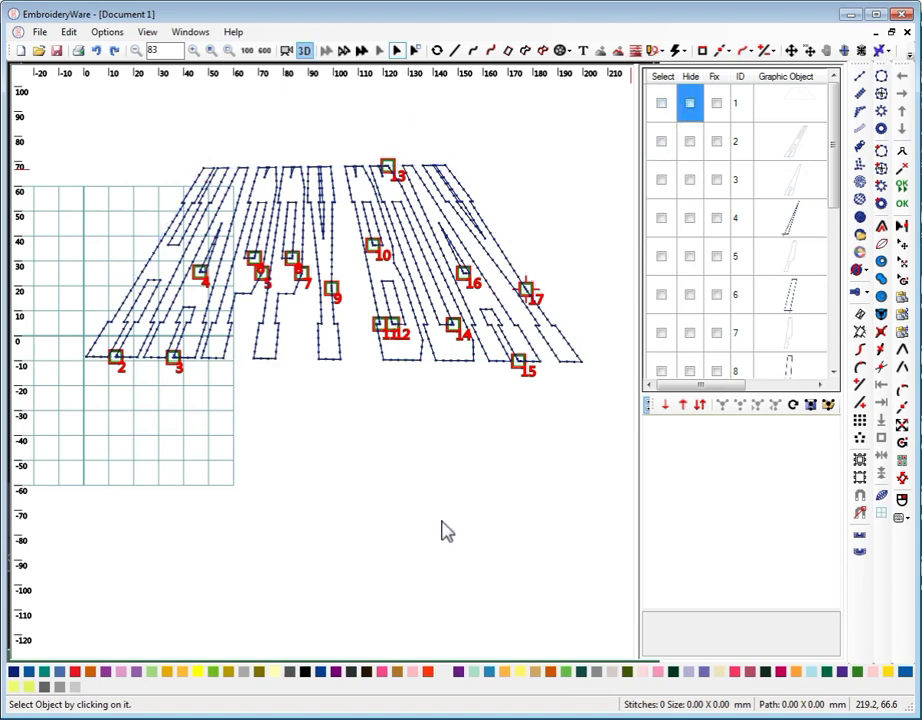